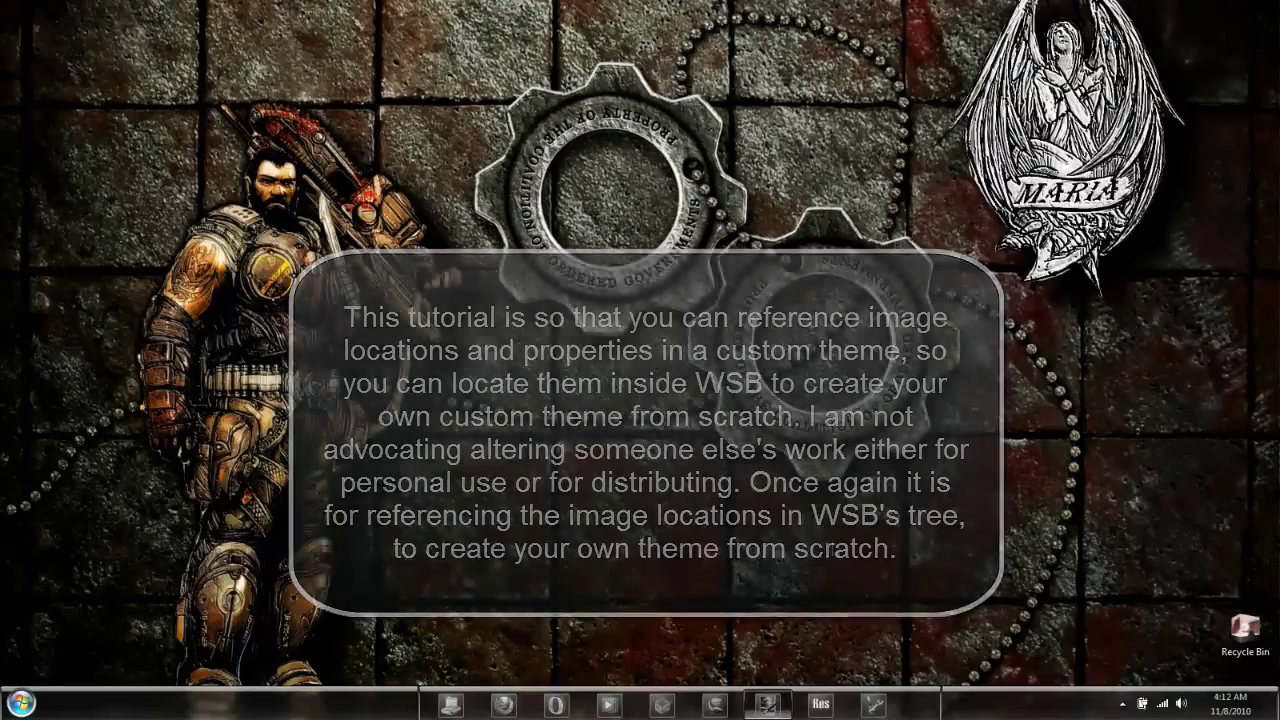
# - Load Wishfull Dream.msstyles from the File Browser into Restorator's Resource Tree
pyautogui.click(836, 695)
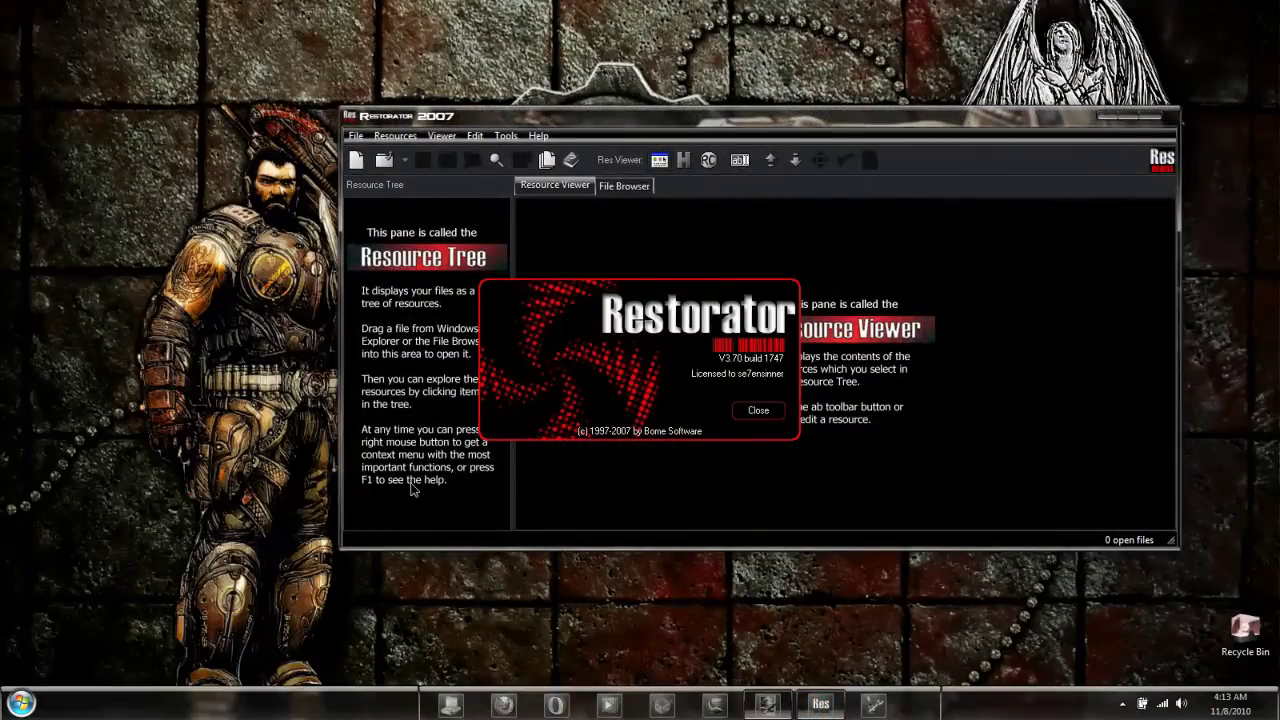
pyautogui.click(629, 190)
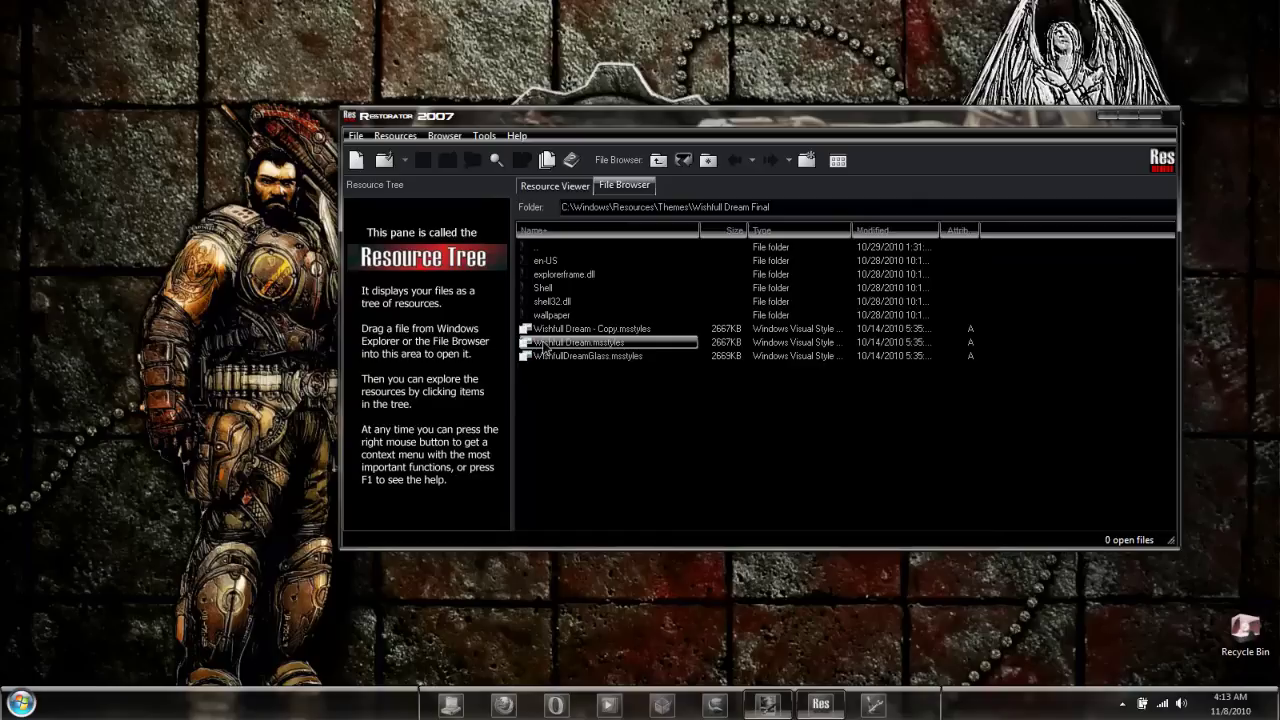
pyautogui.moveTo(545, 345); pyautogui.dragTo(458, 354)
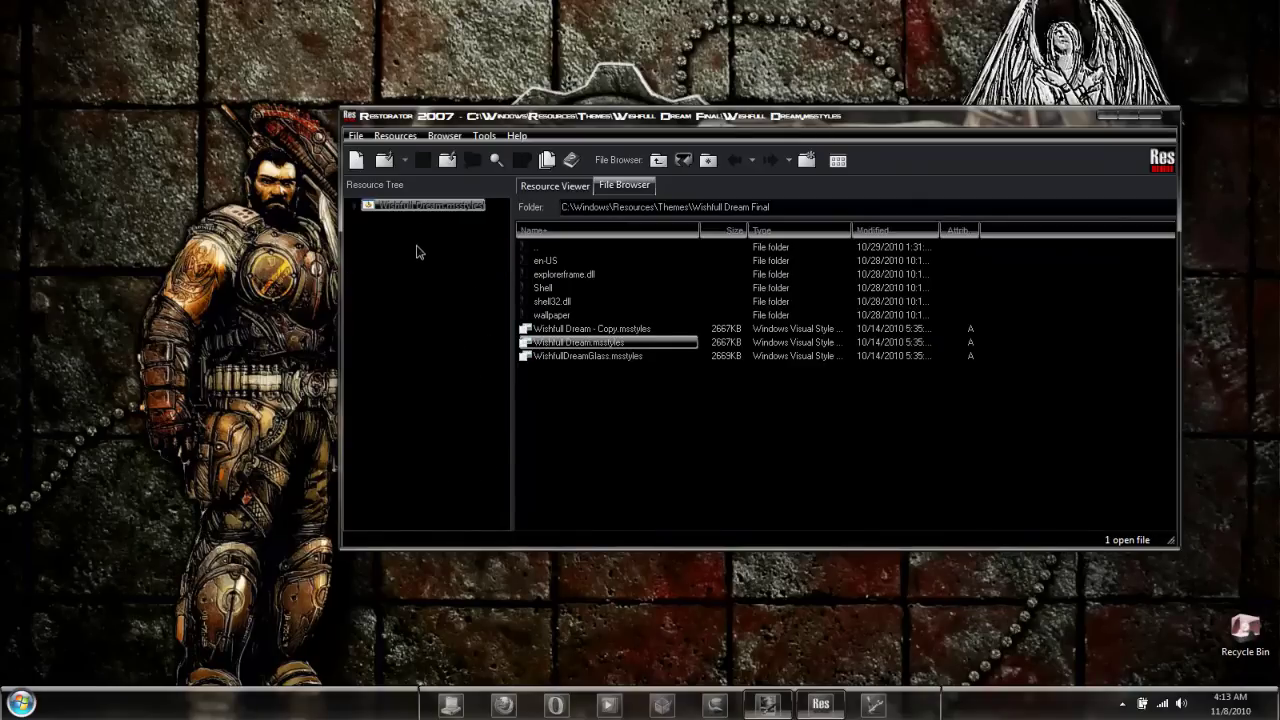
# - Drag the theme's IMAGE resources onto the desktop as an IMAGE folder
pyautogui.click(524, 190)
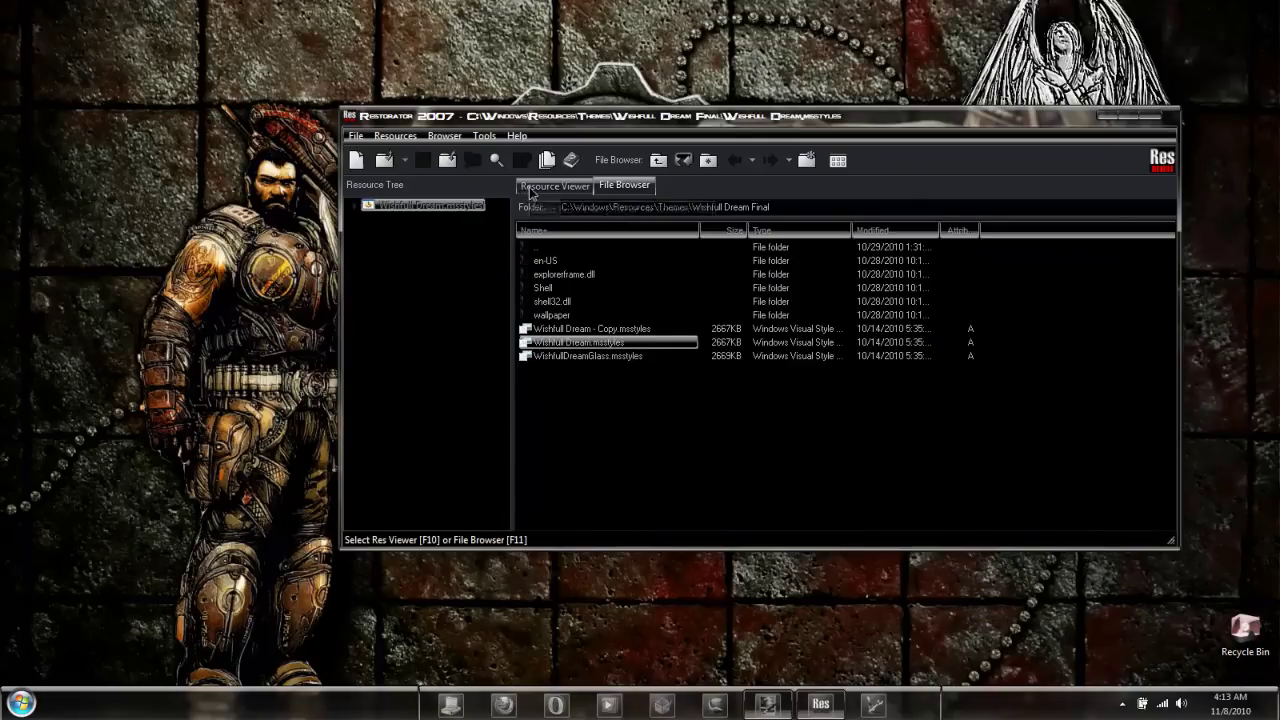
pyautogui.click(356, 210)
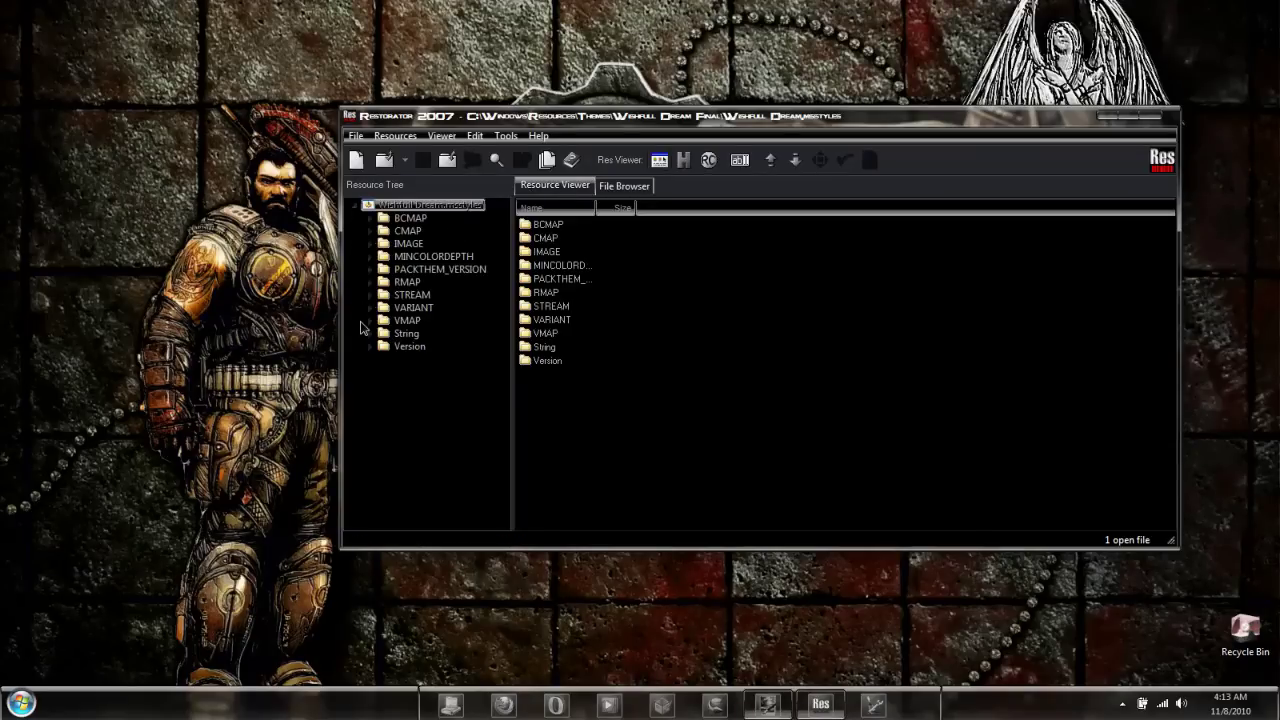
pyautogui.click(405, 244)
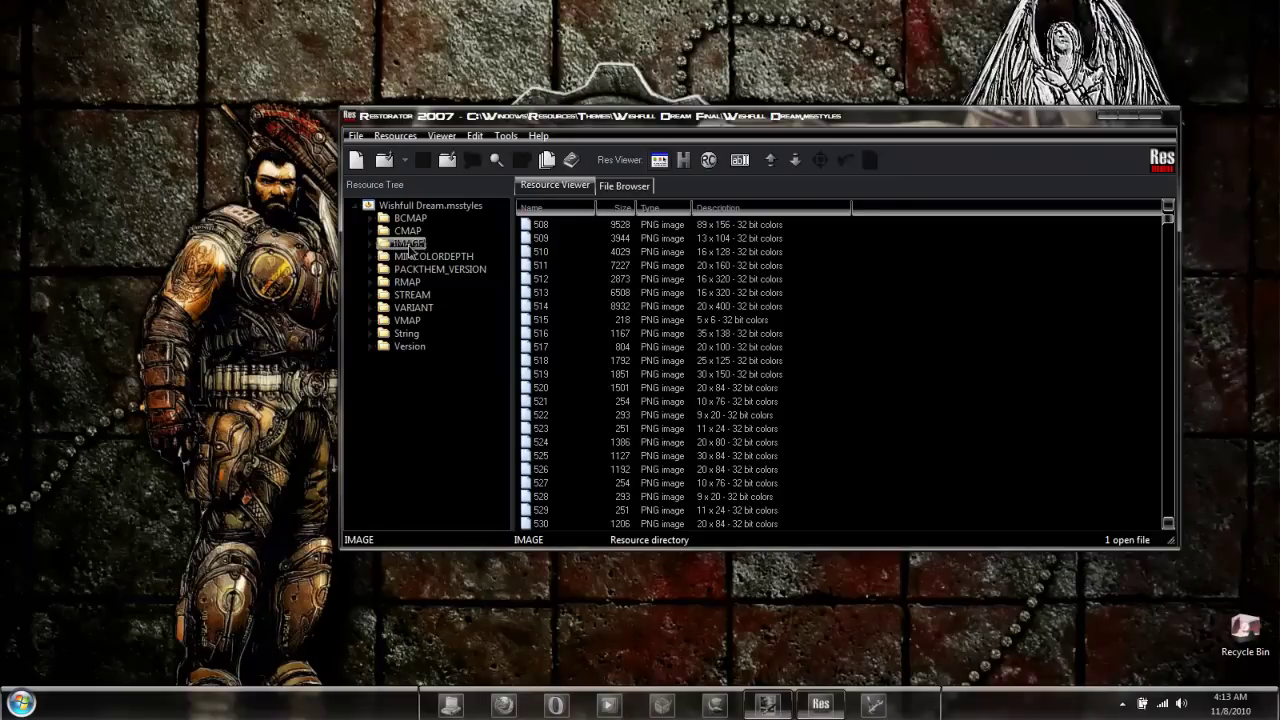
pyautogui.moveTo(410, 250); pyautogui.dragTo(96, 105)
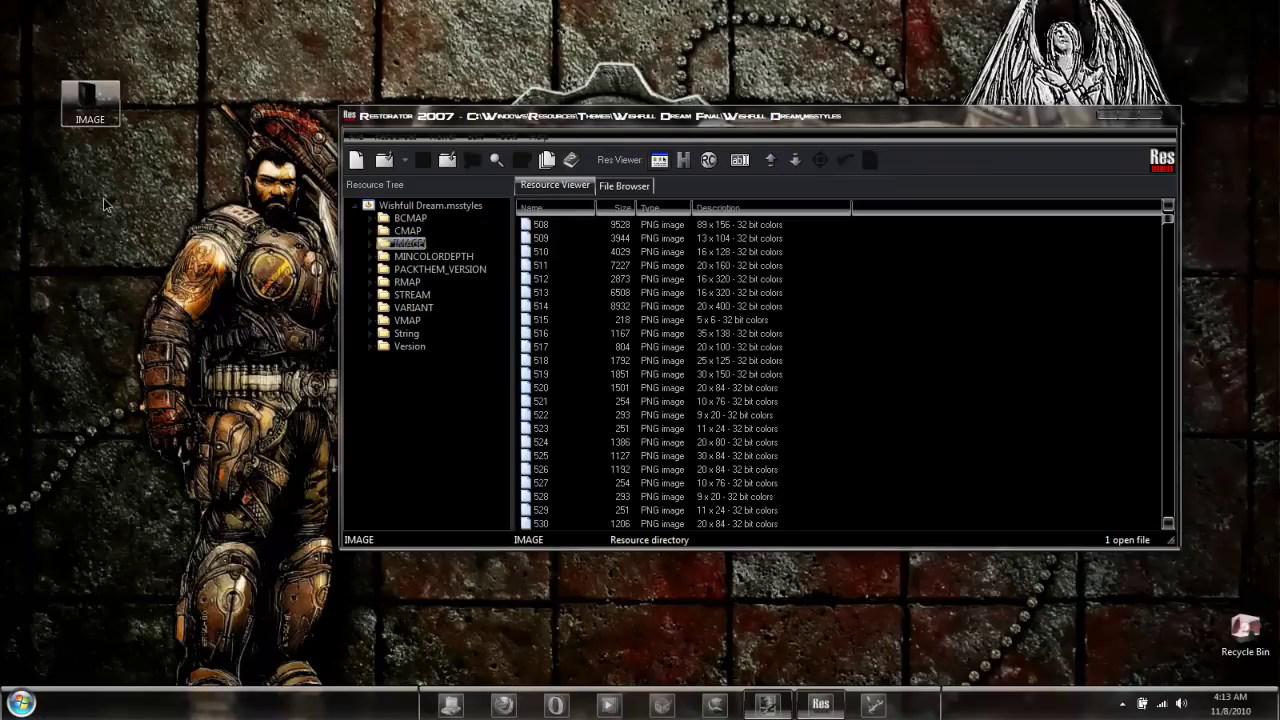
pyautogui.click(1100, 120)
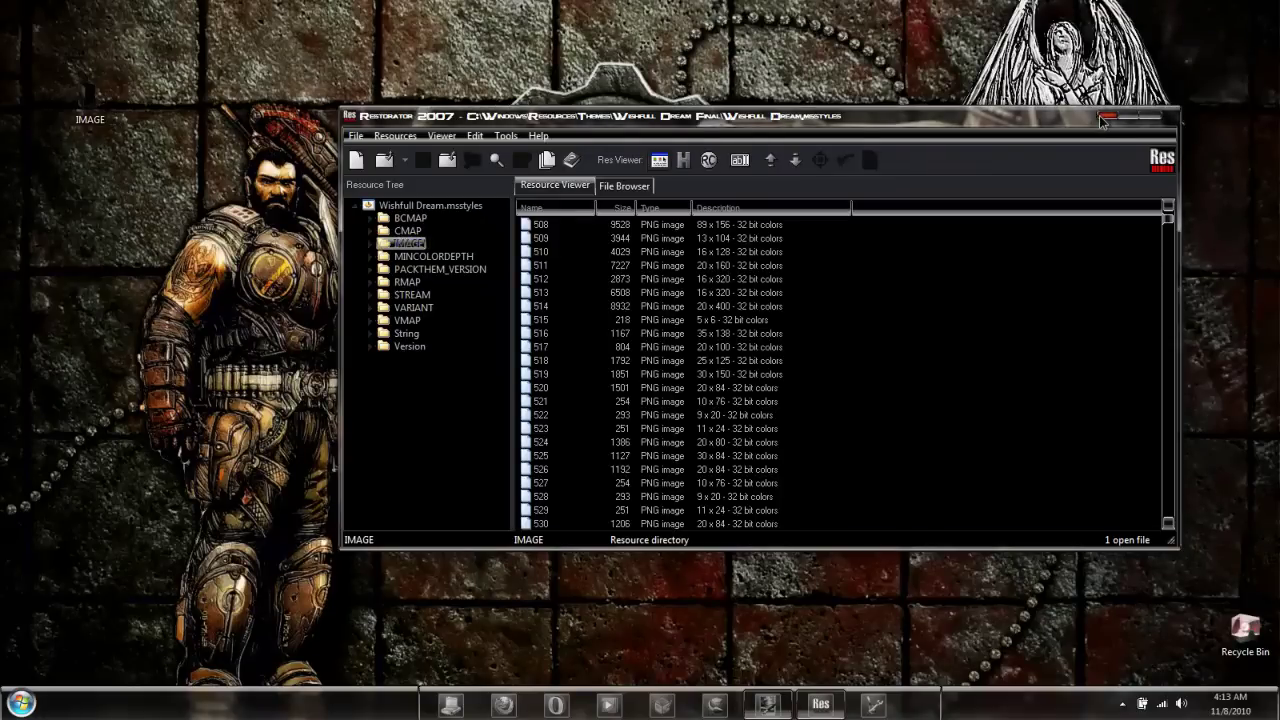
# - Open the desktop IMAGE folder, reposition it, and view details of 511.png
pyautogui.doubleClick(115, 100)
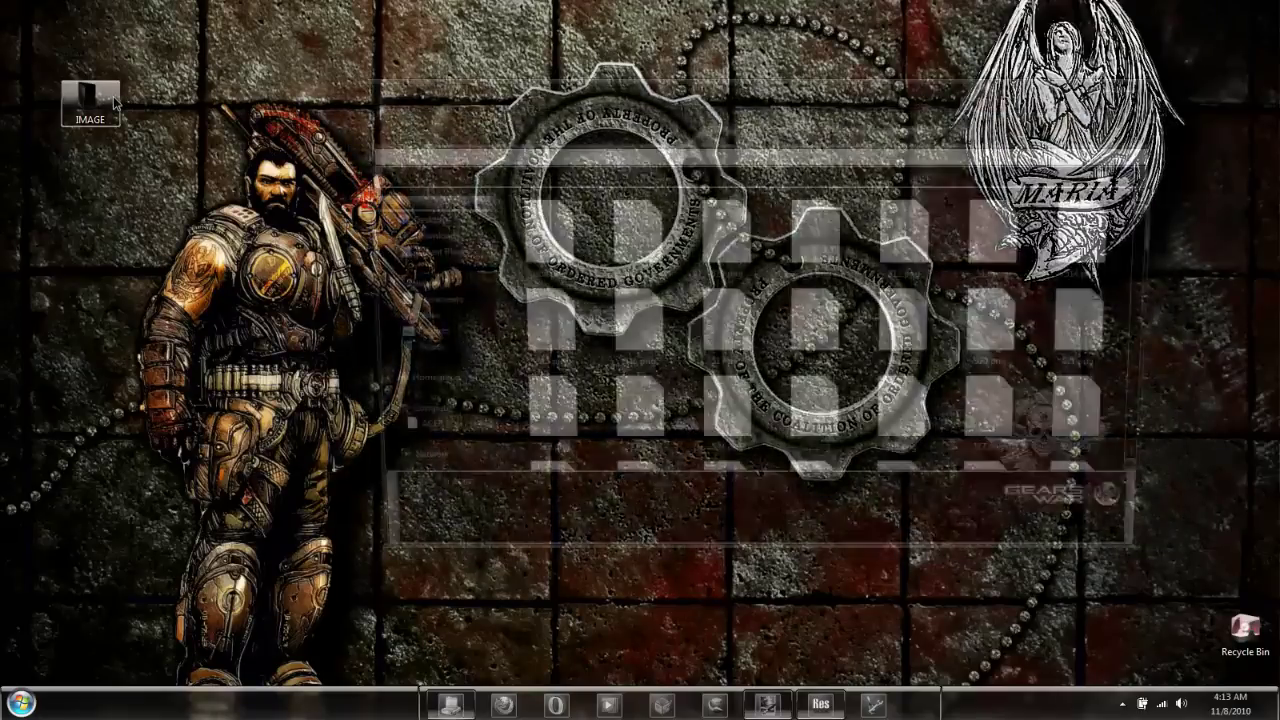
pyautogui.moveTo(576, 96); pyautogui.dragTo(400, 70)
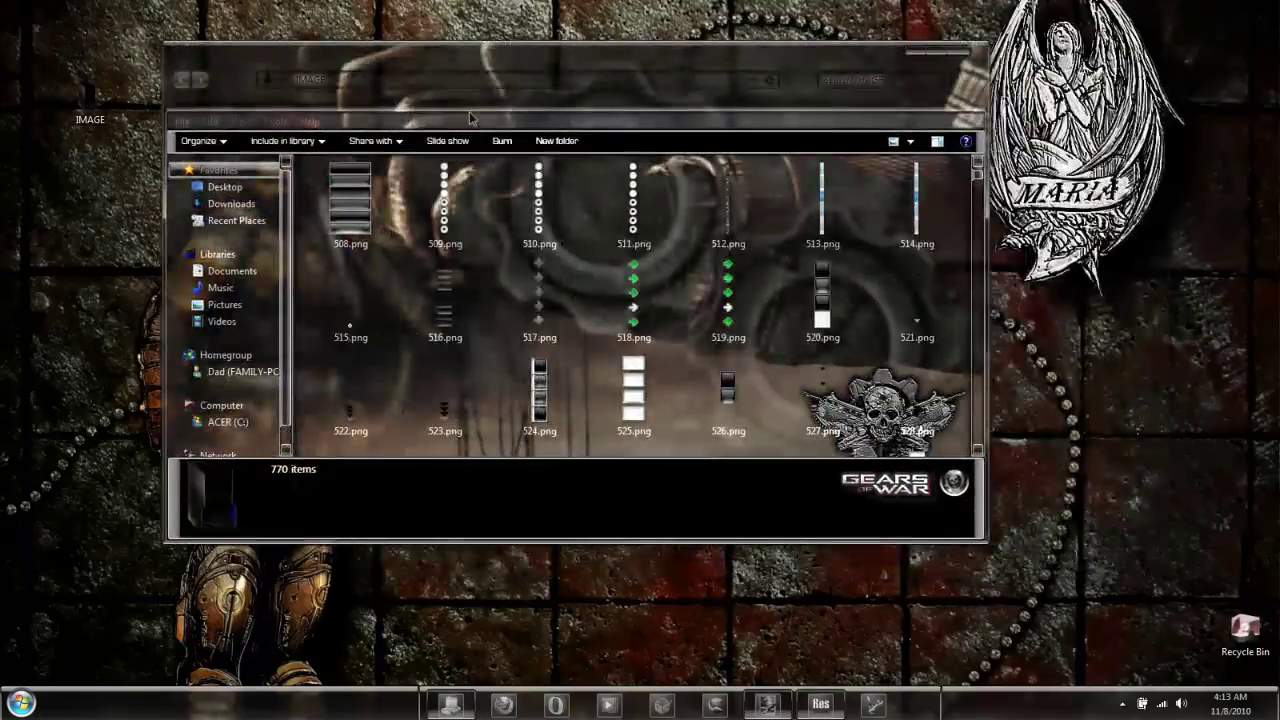
pyautogui.click(634, 205)
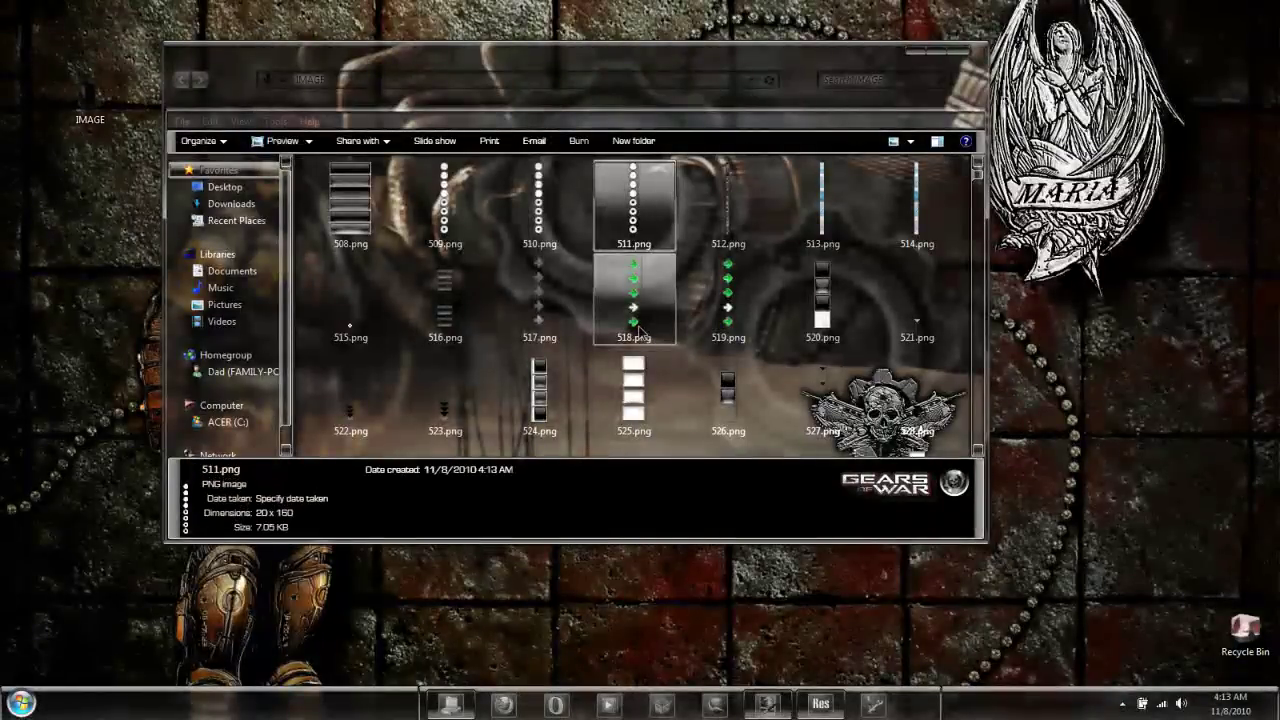
pyautogui.scroll(-5, 680, 340)
pyautogui.scroll(-3, 747, 318)
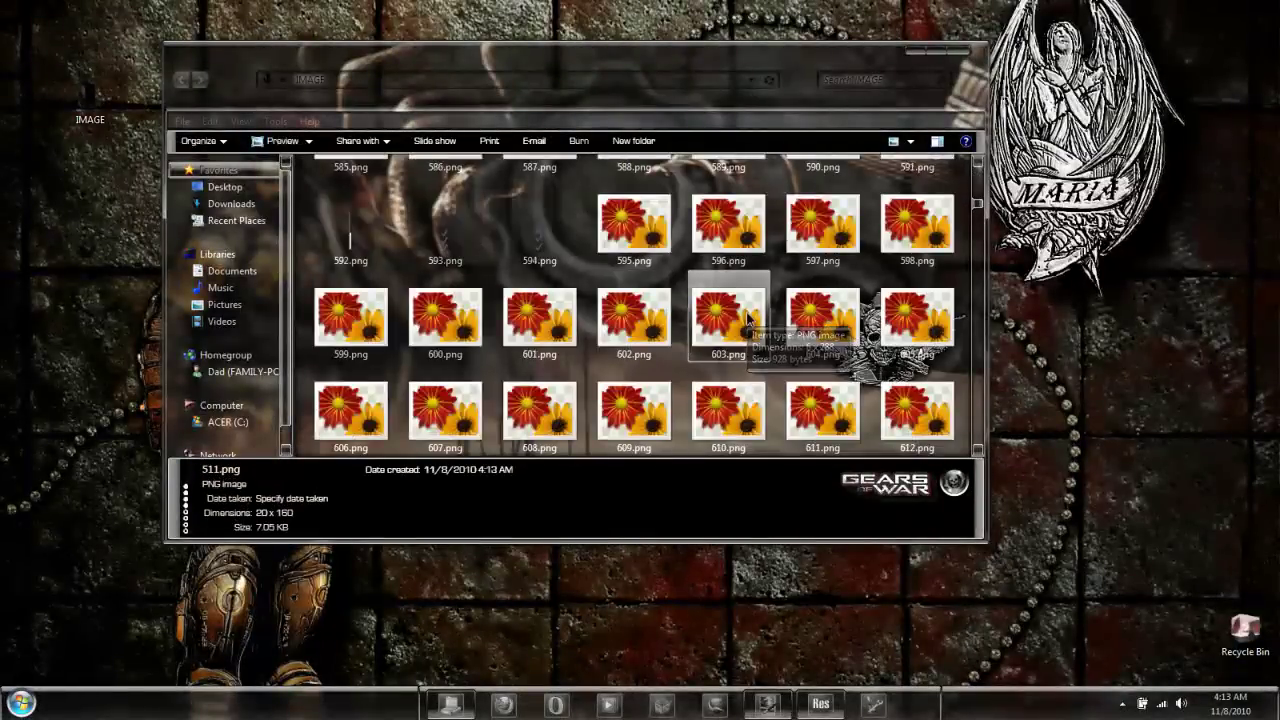
pyautogui.scroll(8, 450, 330)
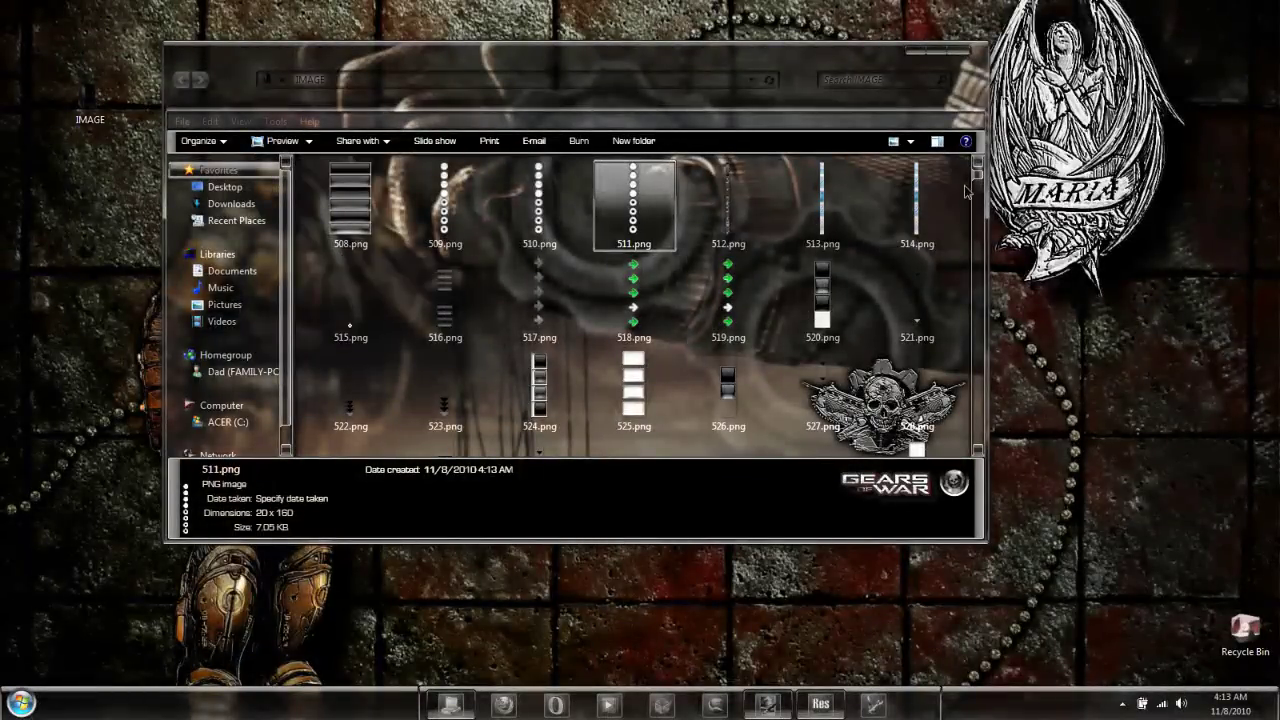
# - Browse the PNG thumbnails, checking details of 1277.png, 1261.png and 792.png
pyautogui.moveTo(978, 178); pyautogui.dragTo(928, 420)
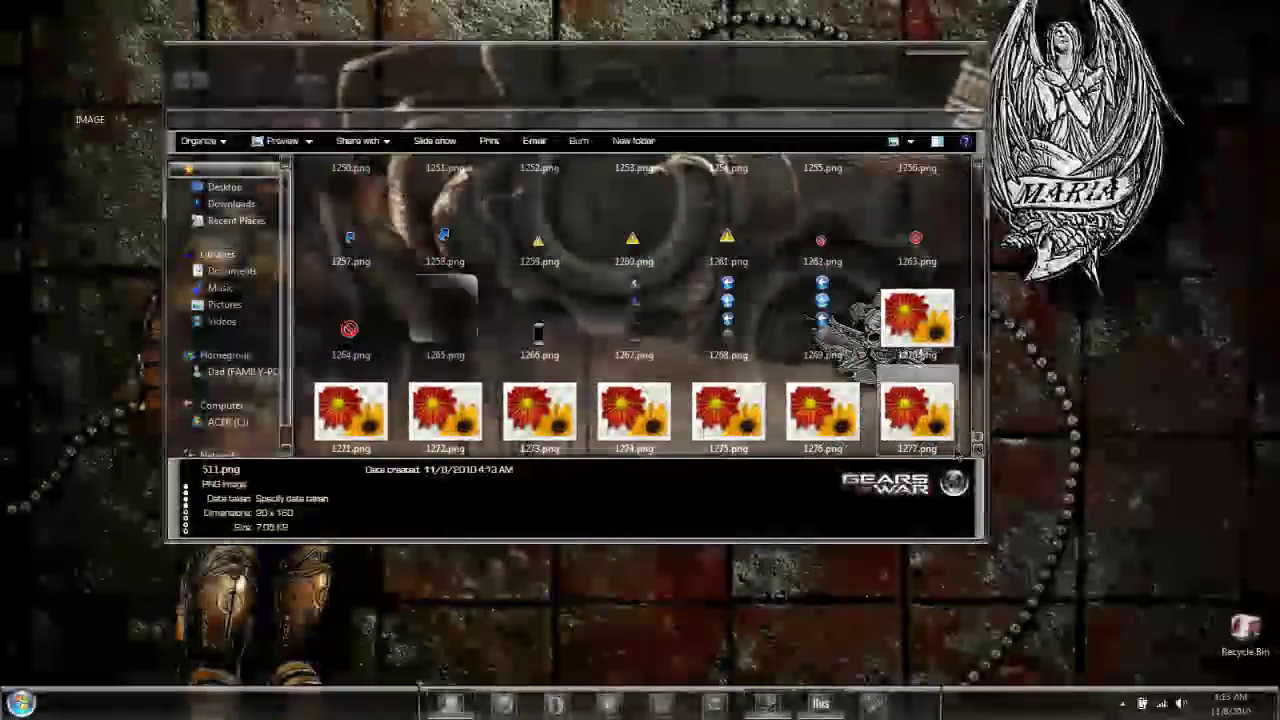
pyautogui.click(912, 430)
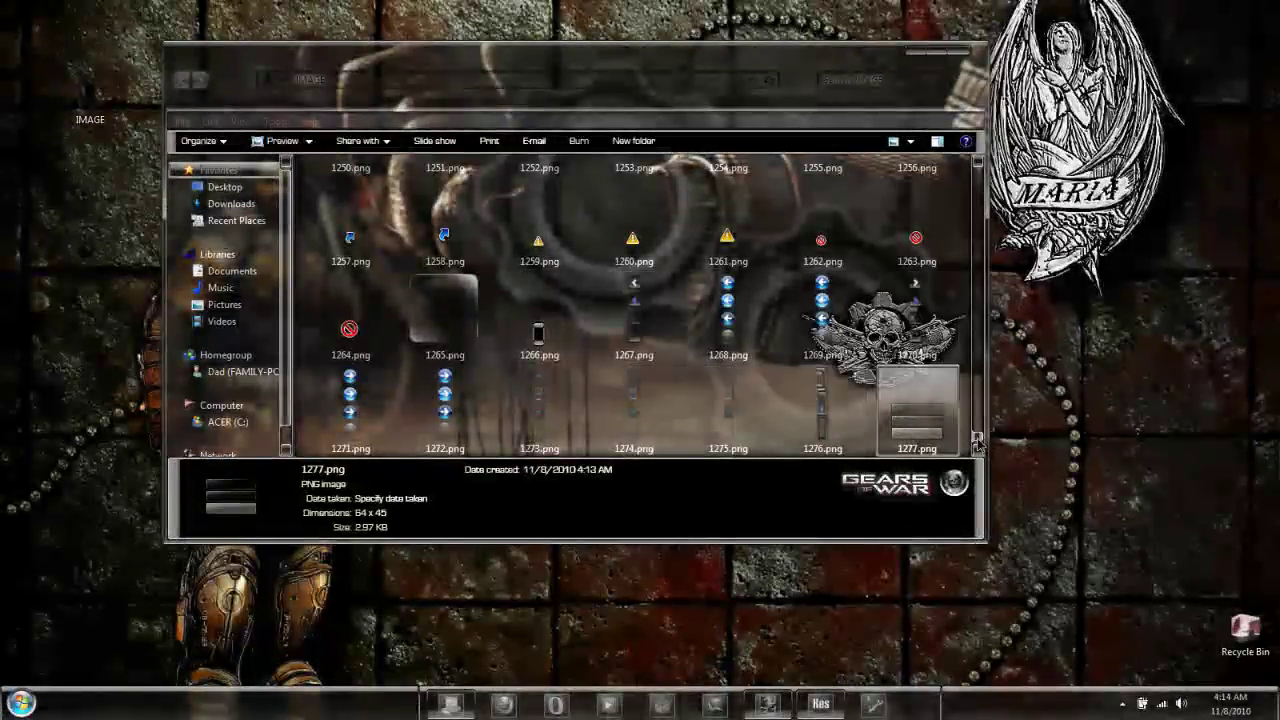
pyautogui.moveTo(977, 445)
pyautogui.mouseDown()
pyautogui.moveTo(980, 318)
pyautogui.moveTo(980, 365)
pyautogui.mouseUp()
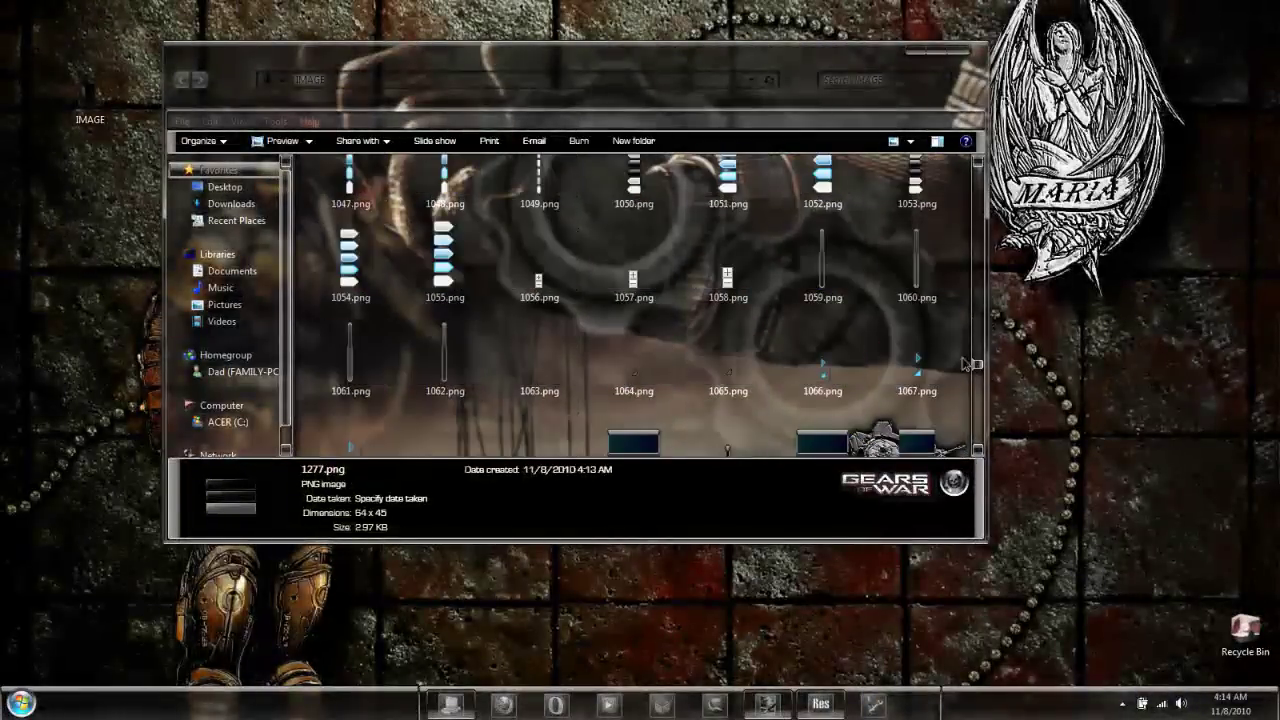
pyautogui.moveTo(979, 368); pyautogui.dragTo(962, 428)
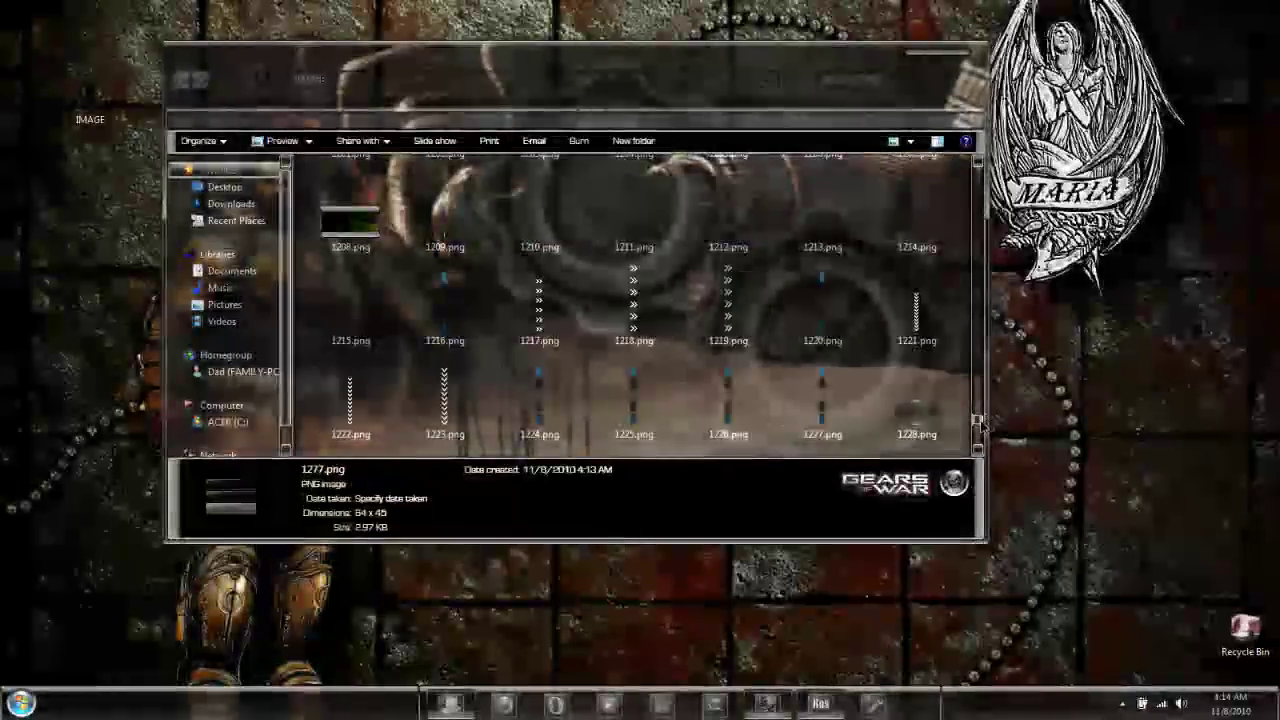
pyautogui.scroll(-5, 926, 412)
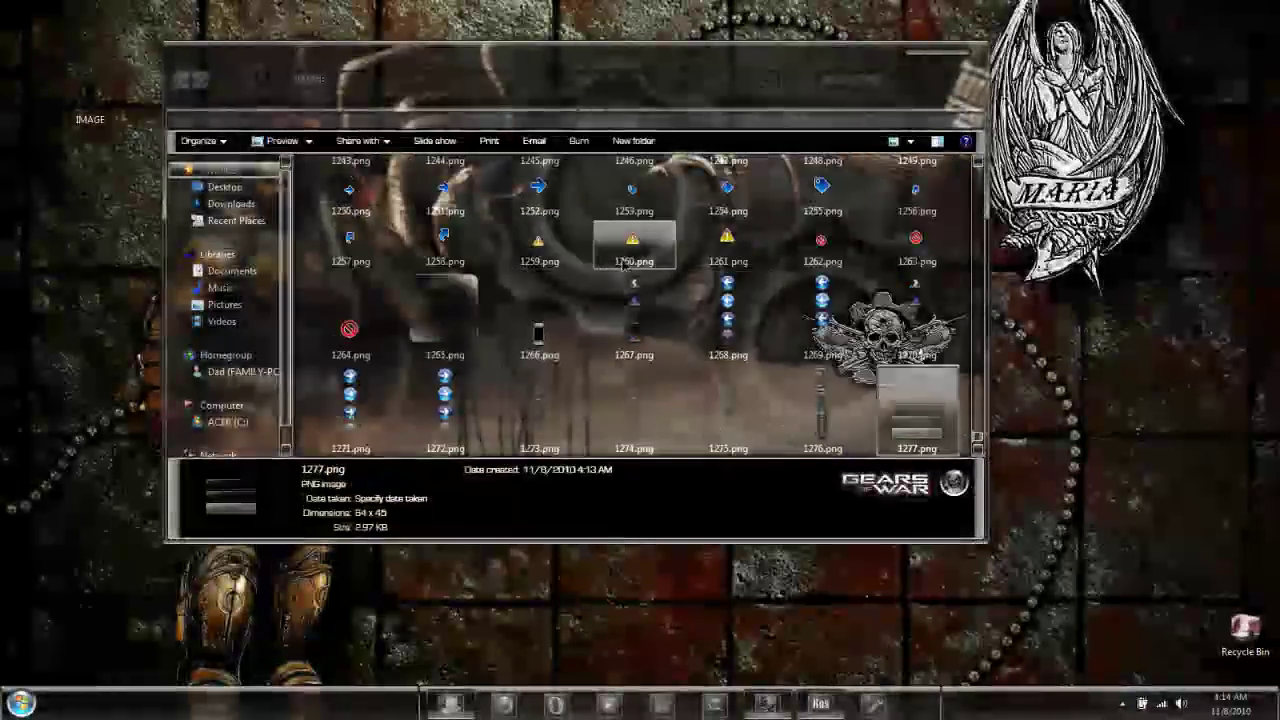
pyautogui.click(713, 262)
pyautogui.scroll(15, 600, 265)
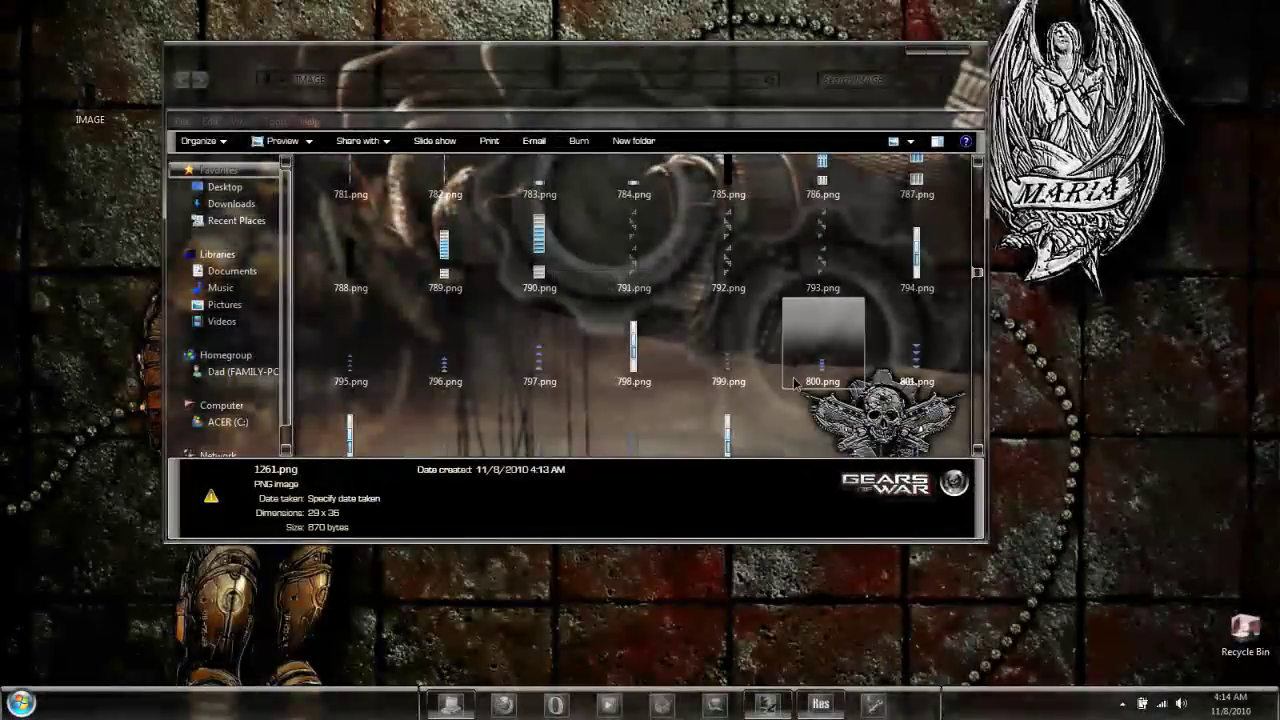
pyautogui.click(729, 291)
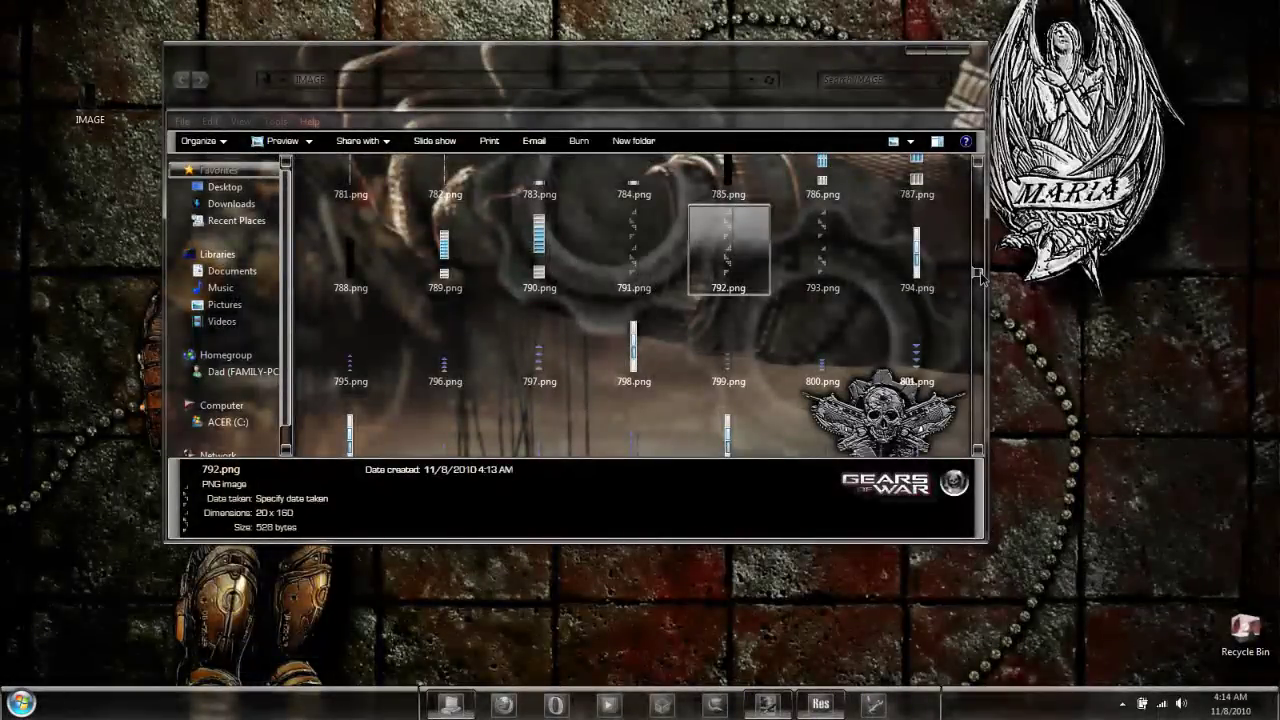
pyautogui.moveTo(980, 276); pyautogui.dragTo(980, 210)
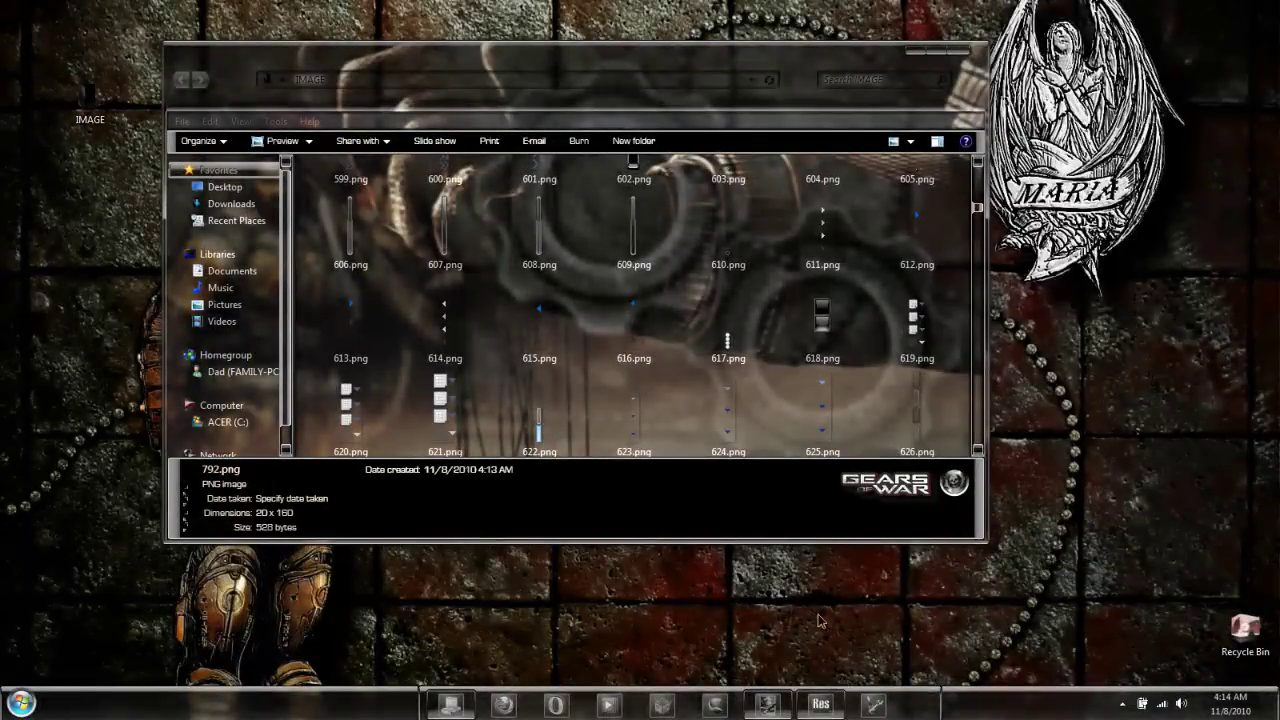
pyautogui.click(874, 704)
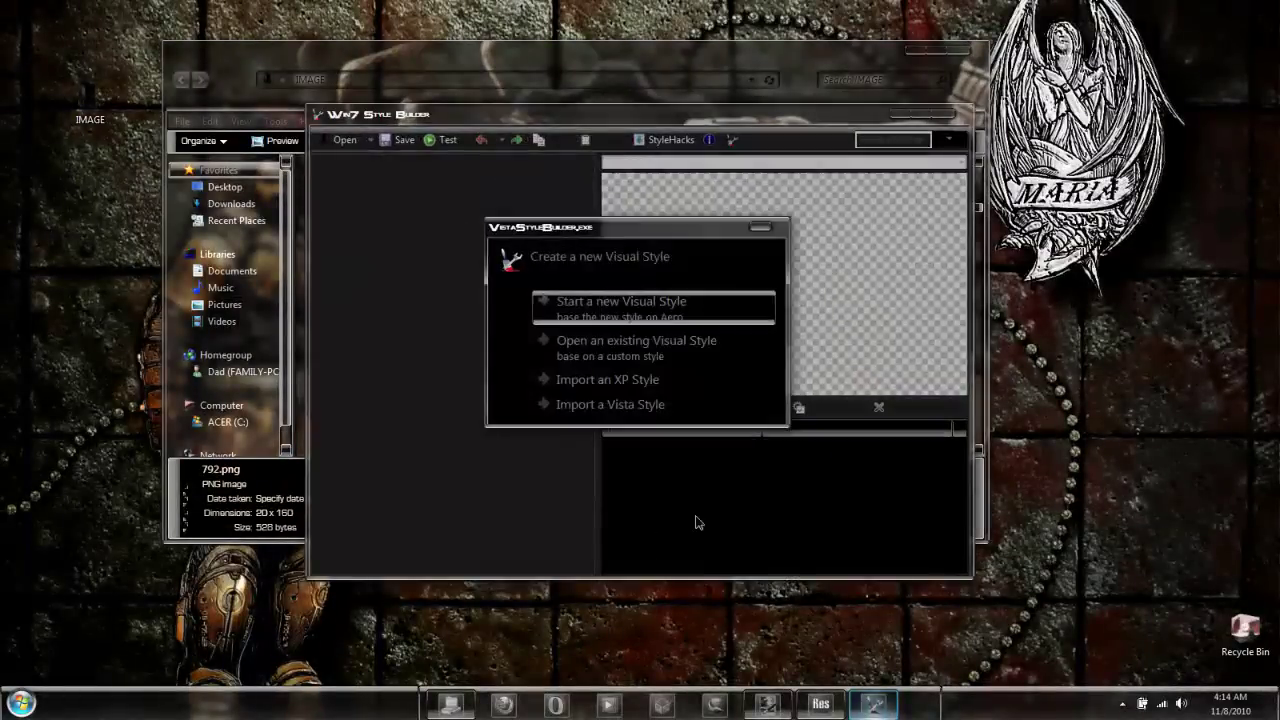
pyautogui.click(592, 347)
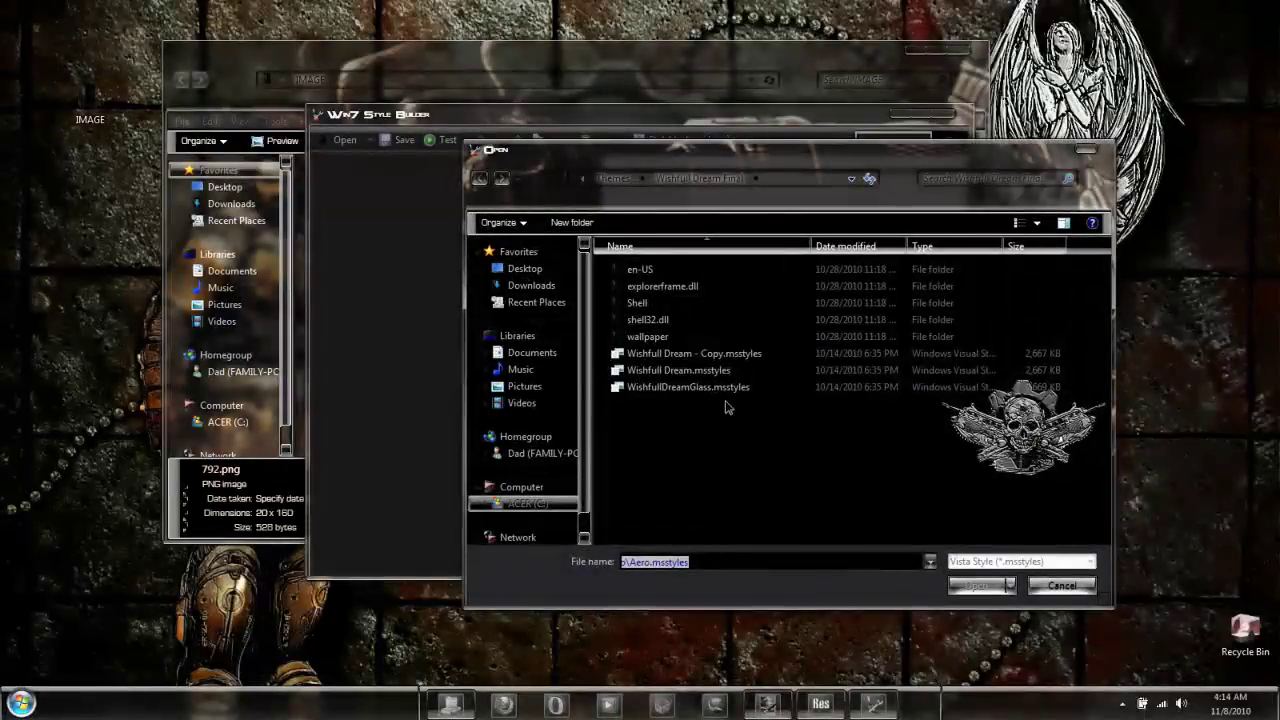
pyautogui.click(679, 370)
pyautogui.click(978, 585)
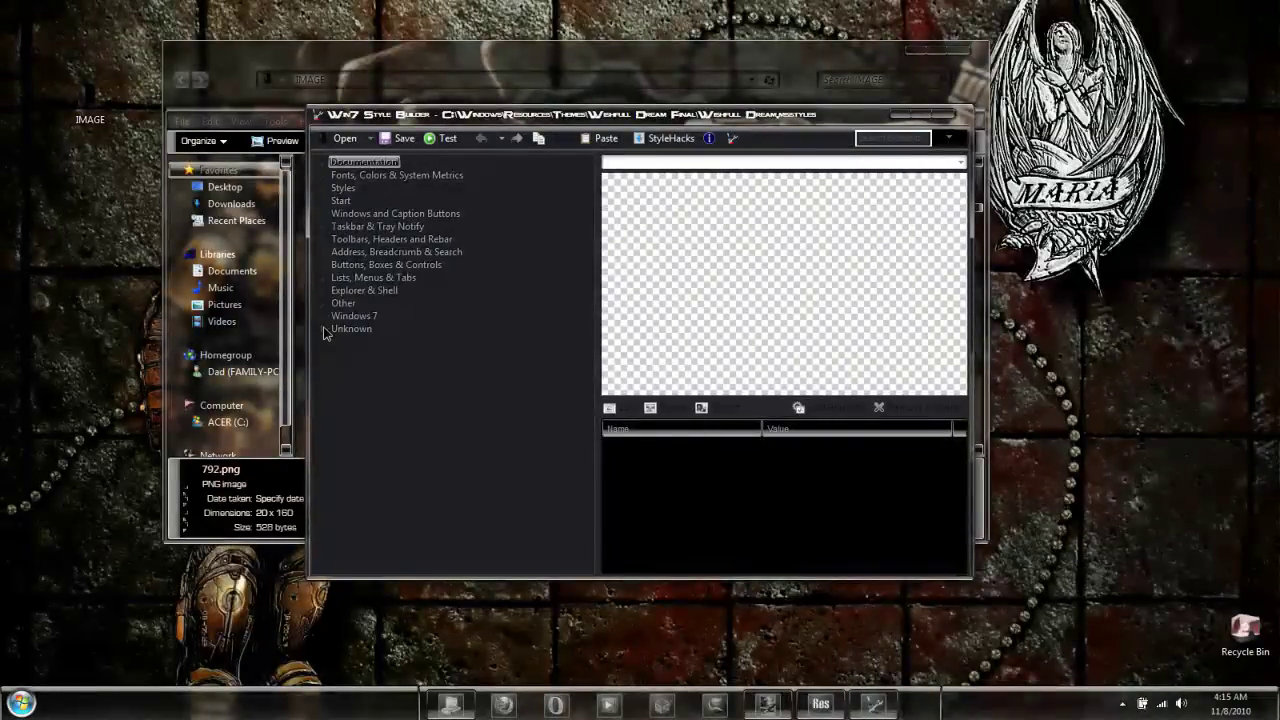
pyautogui.click(323, 331)
pyautogui.click(339, 343)
pyautogui.click(376, 355)
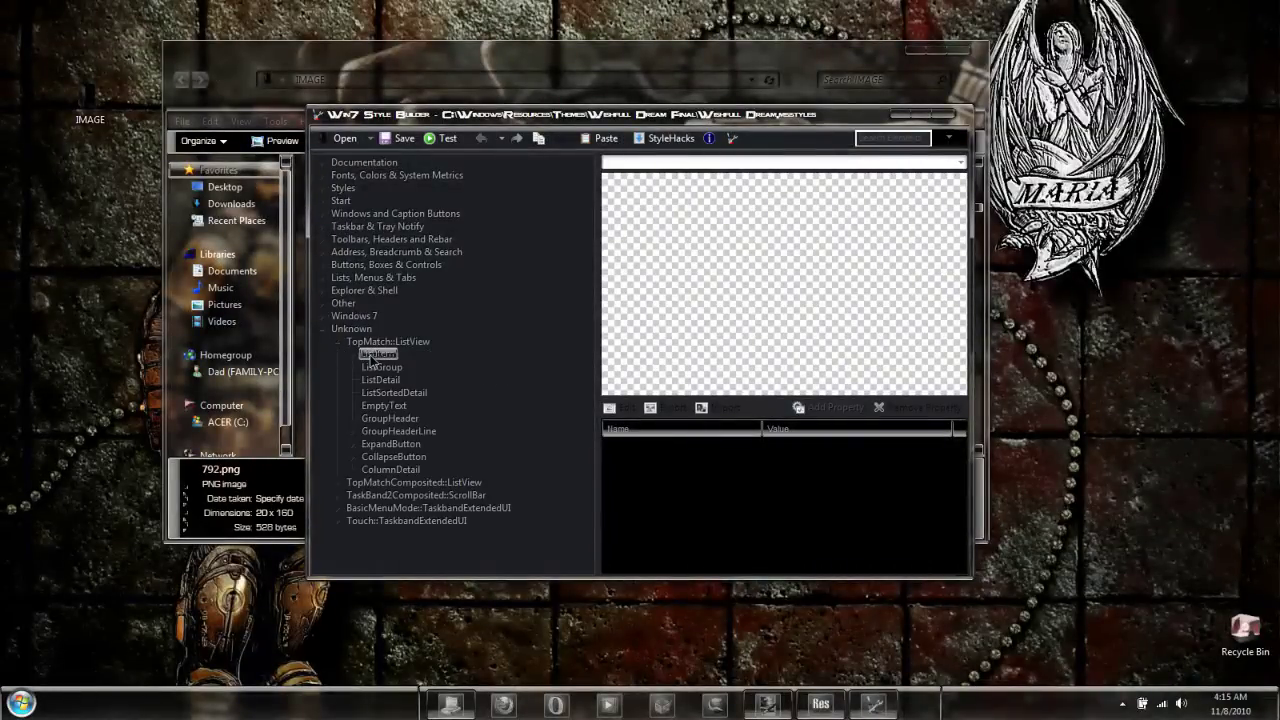
pyautogui.click(374, 381)
pyautogui.click(375, 406)
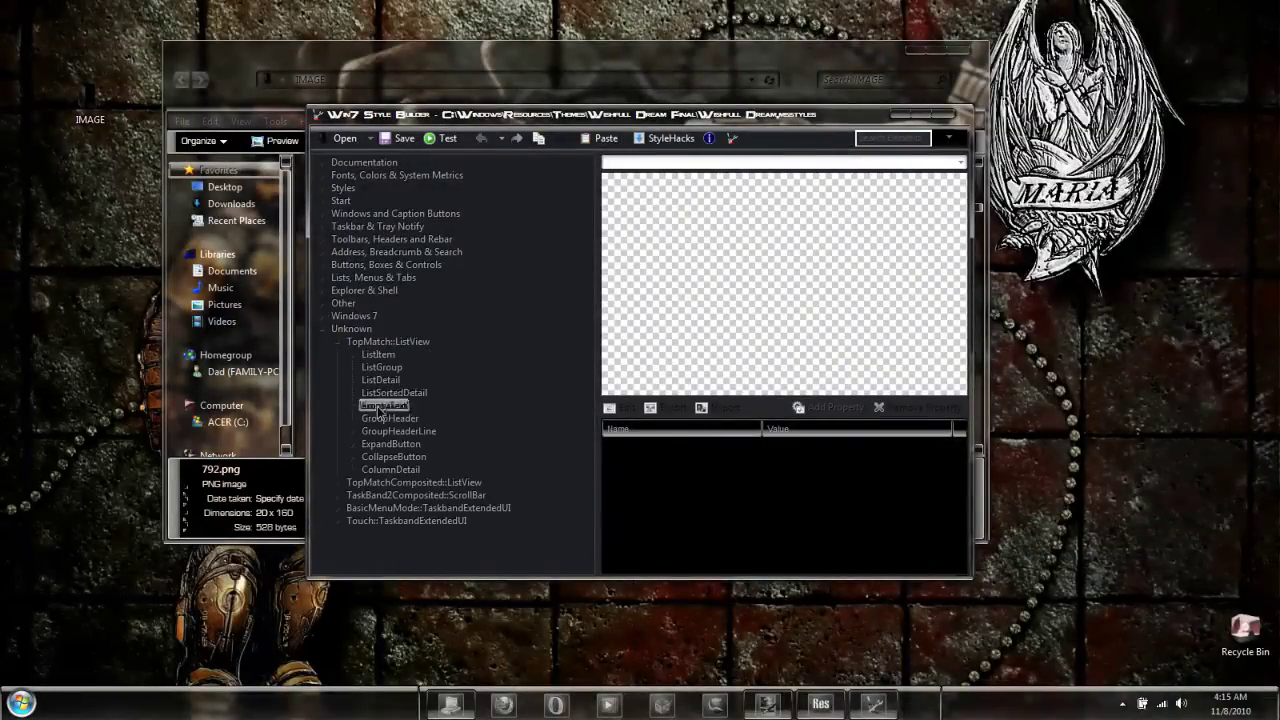
pyautogui.click(377, 419)
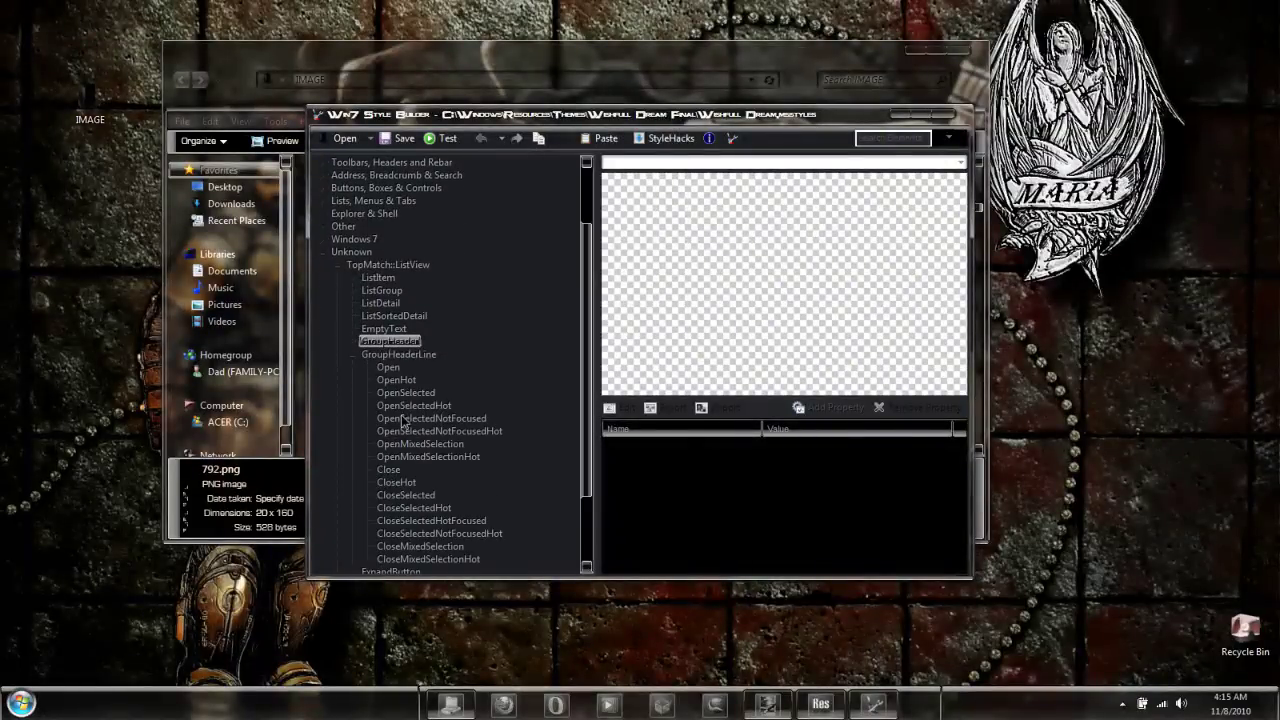
pyautogui.click(405, 418)
pyautogui.click(408, 443)
pyautogui.click(392, 482)
pyautogui.scroll(2, 336, 373)
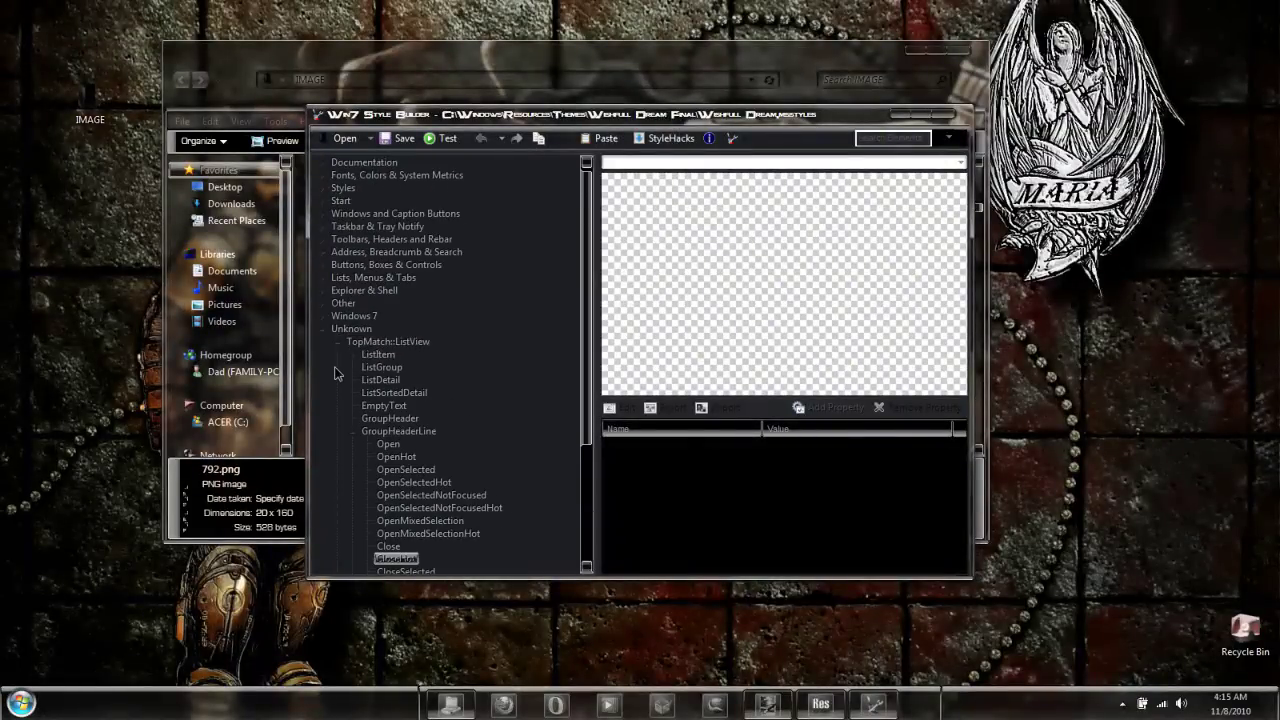
pyautogui.click(324, 240)
pyautogui.doubleClick(357, 253)
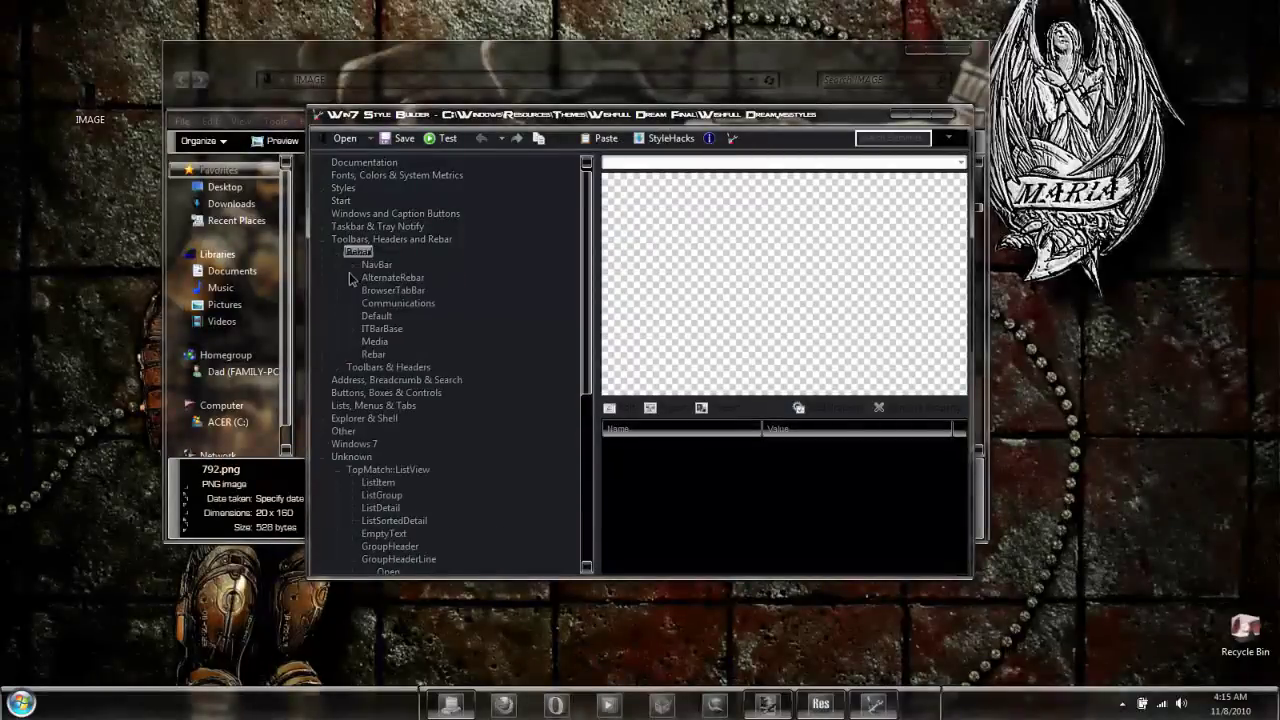
pyautogui.click(354, 265)
pyautogui.click(384, 277)
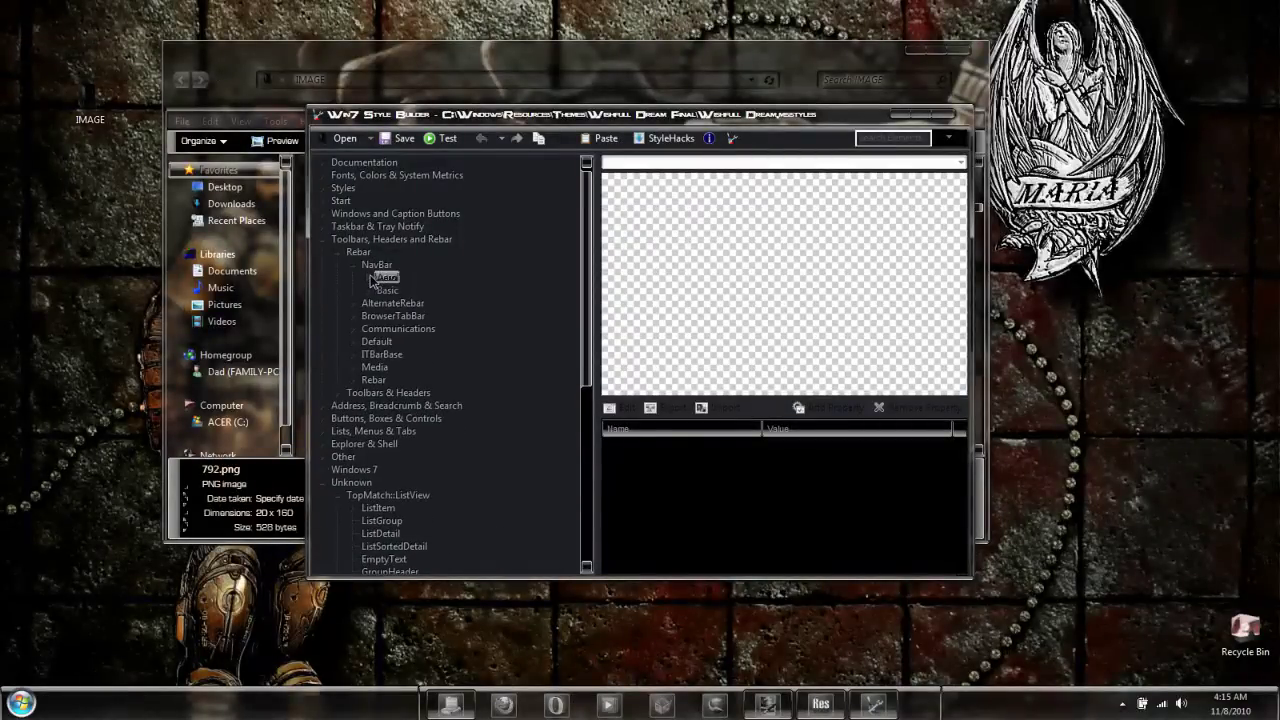
pyautogui.click(371, 278)
pyautogui.click(405, 290)
pyautogui.click(404, 303)
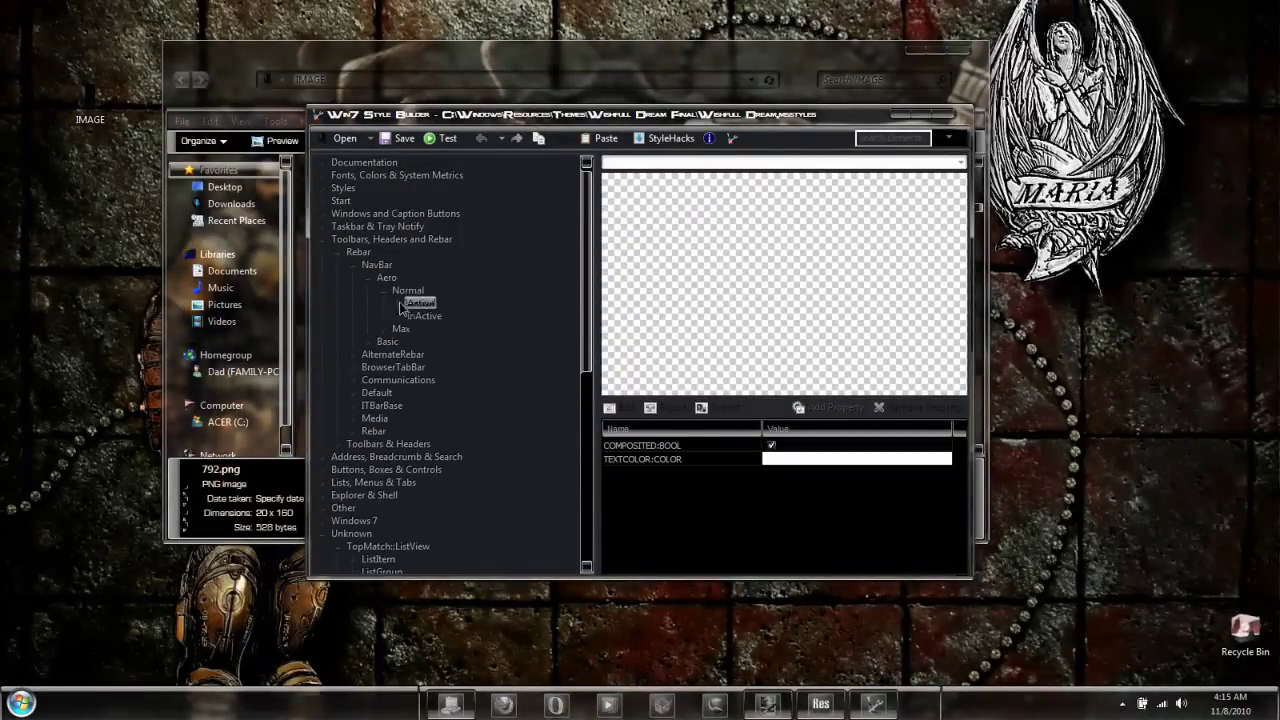
pyautogui.click(437, 316)
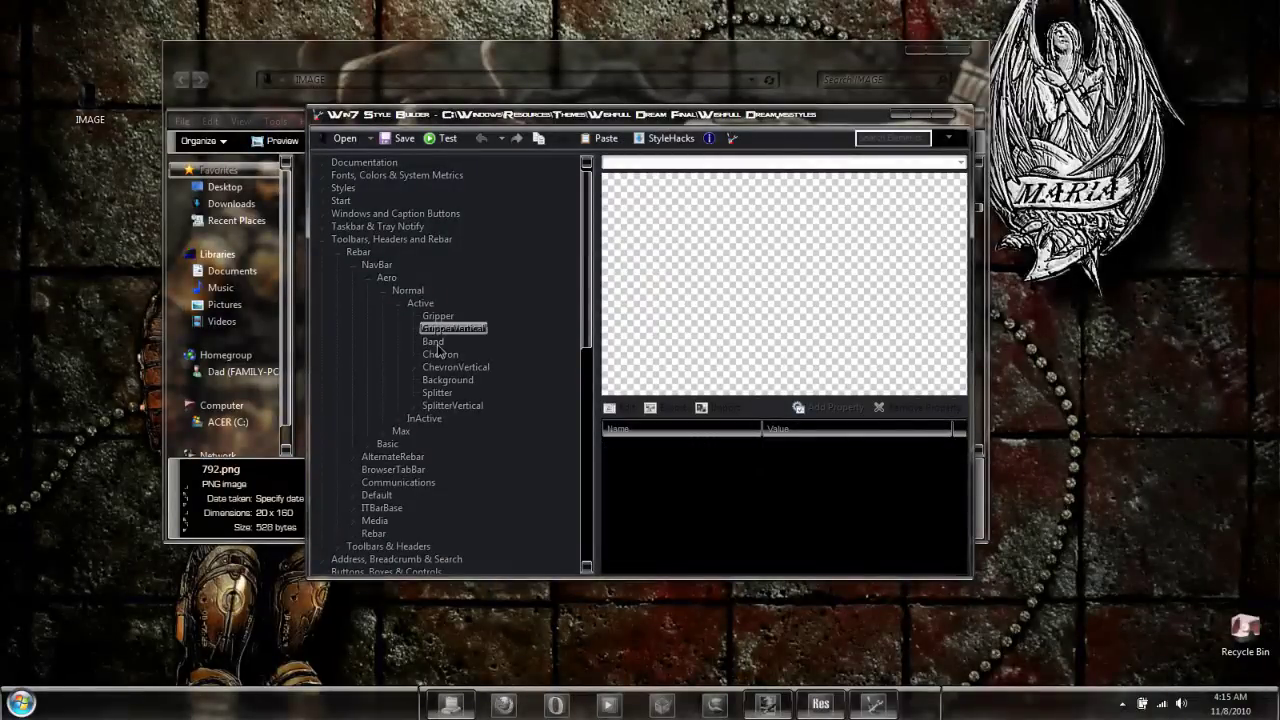
pyautogui.click(437, 343)
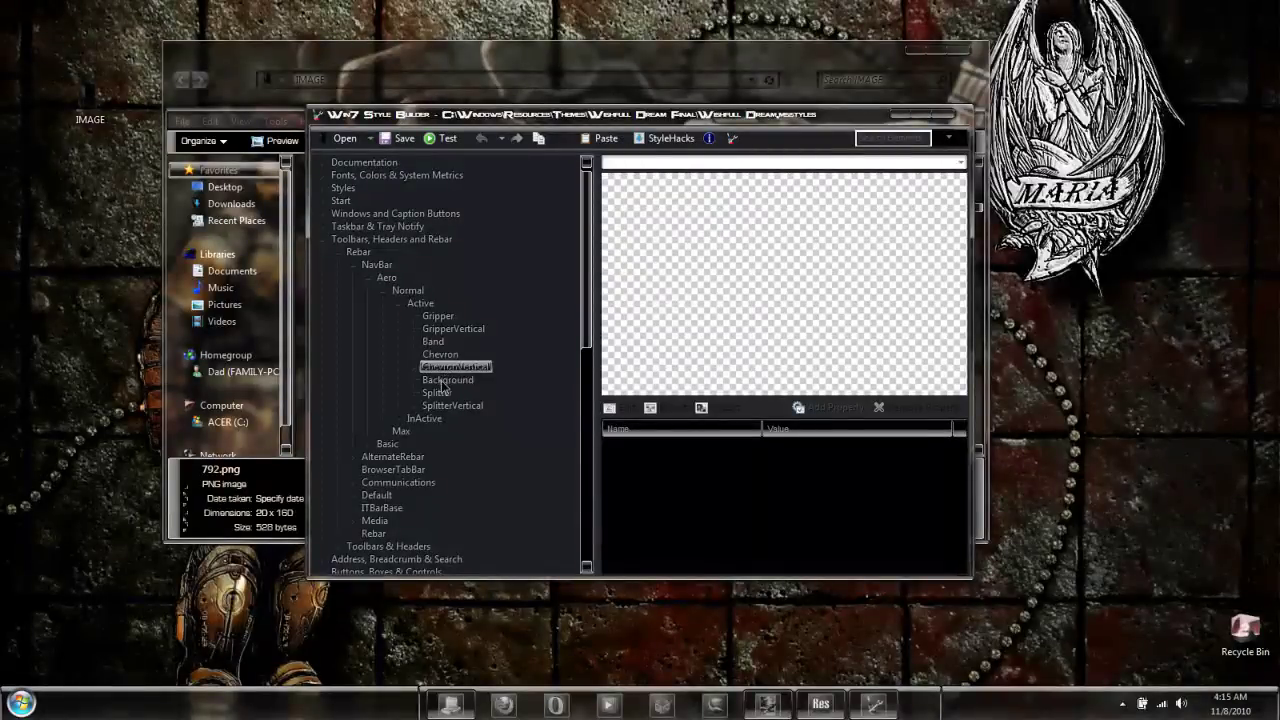
pyautogui.click(447, 380)
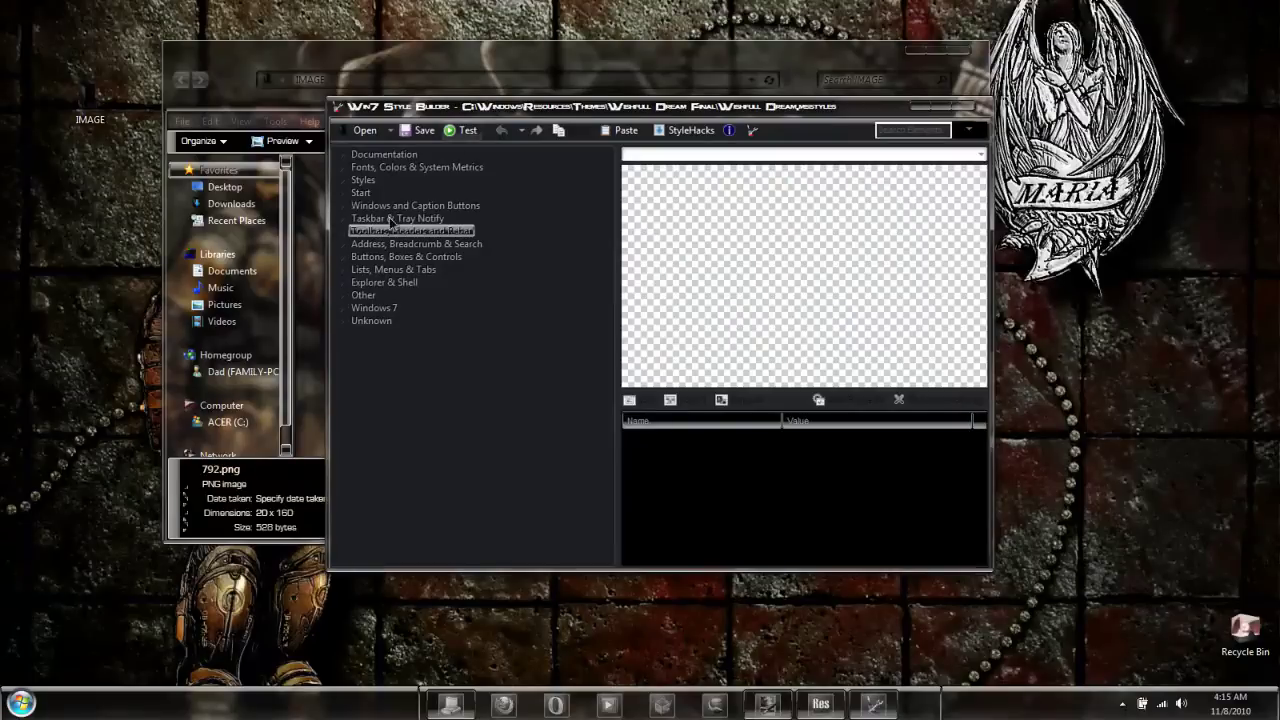
# - Arrange Style Builder on the right in front, with the Explorer image folder shifted left
pyautogui.moveTo(499, 116); pyautogui.dragTo(622, 118)
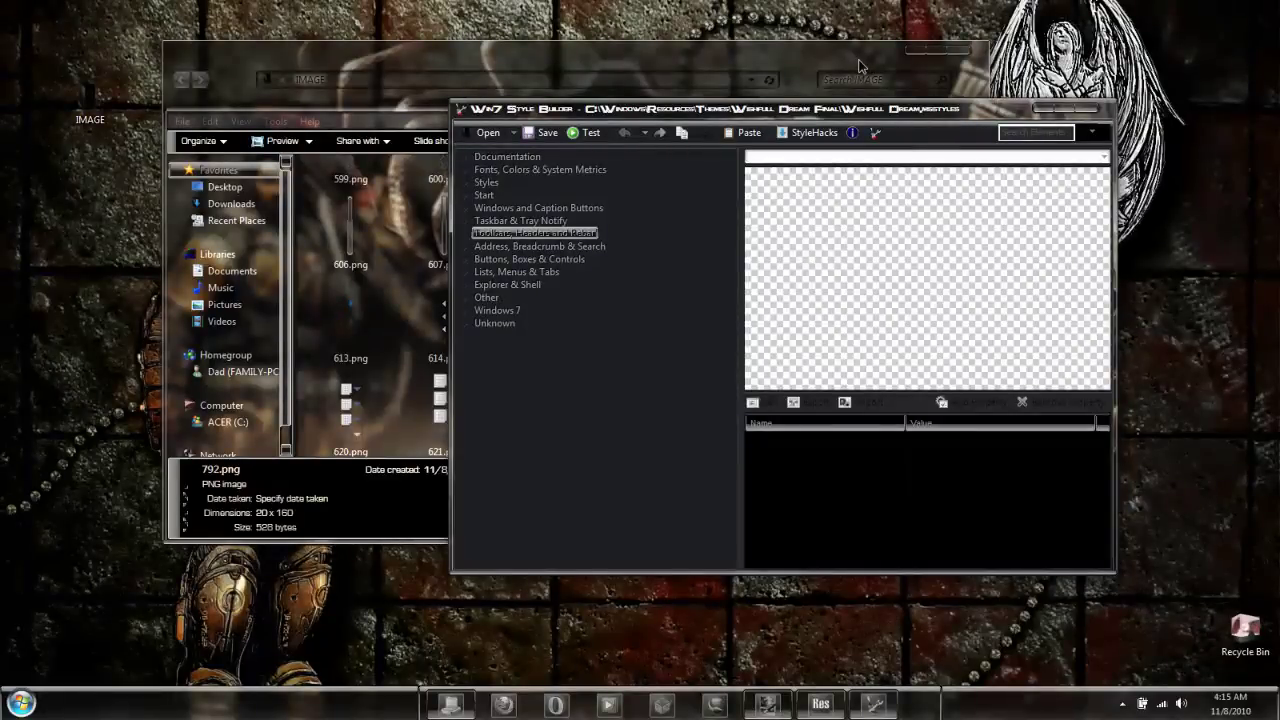
pyautogui.moveTo(858, 66); pyautogui.dragTo(765, 53)
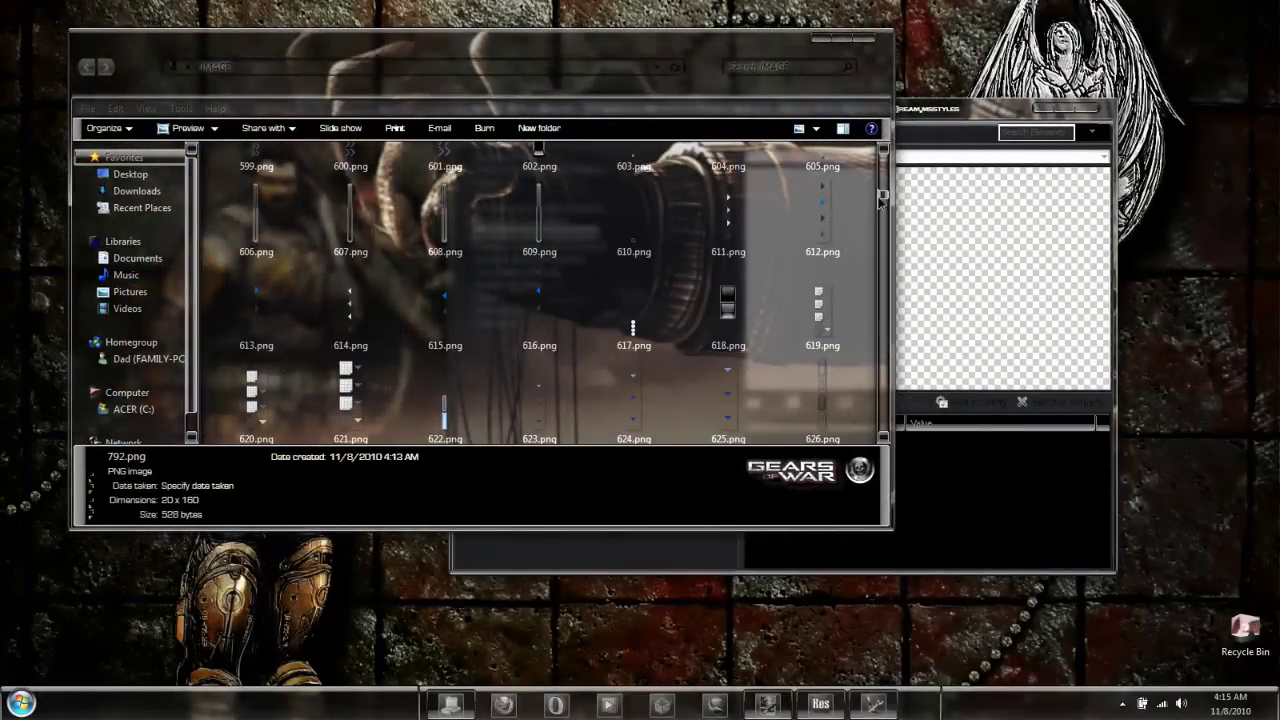
pyautogui.click(955, 112)
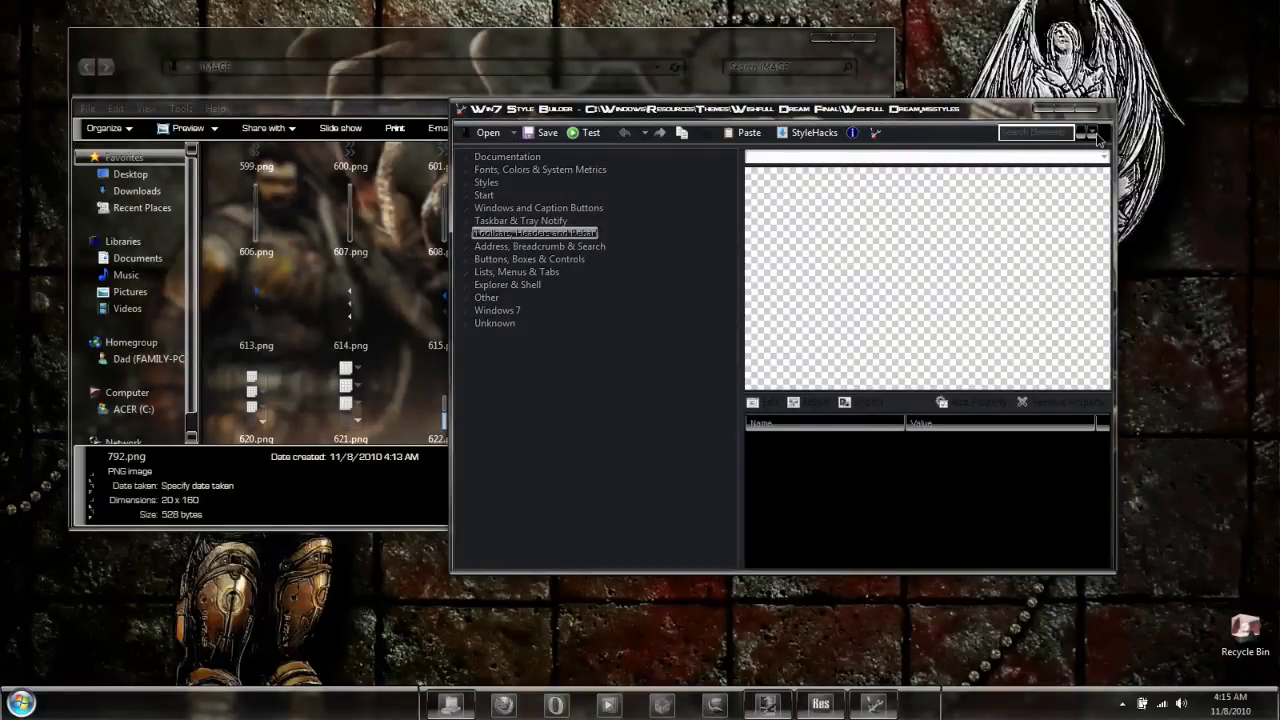
# - Switch the element search scope from classes to Values
pyautogui.click(1093, 133)
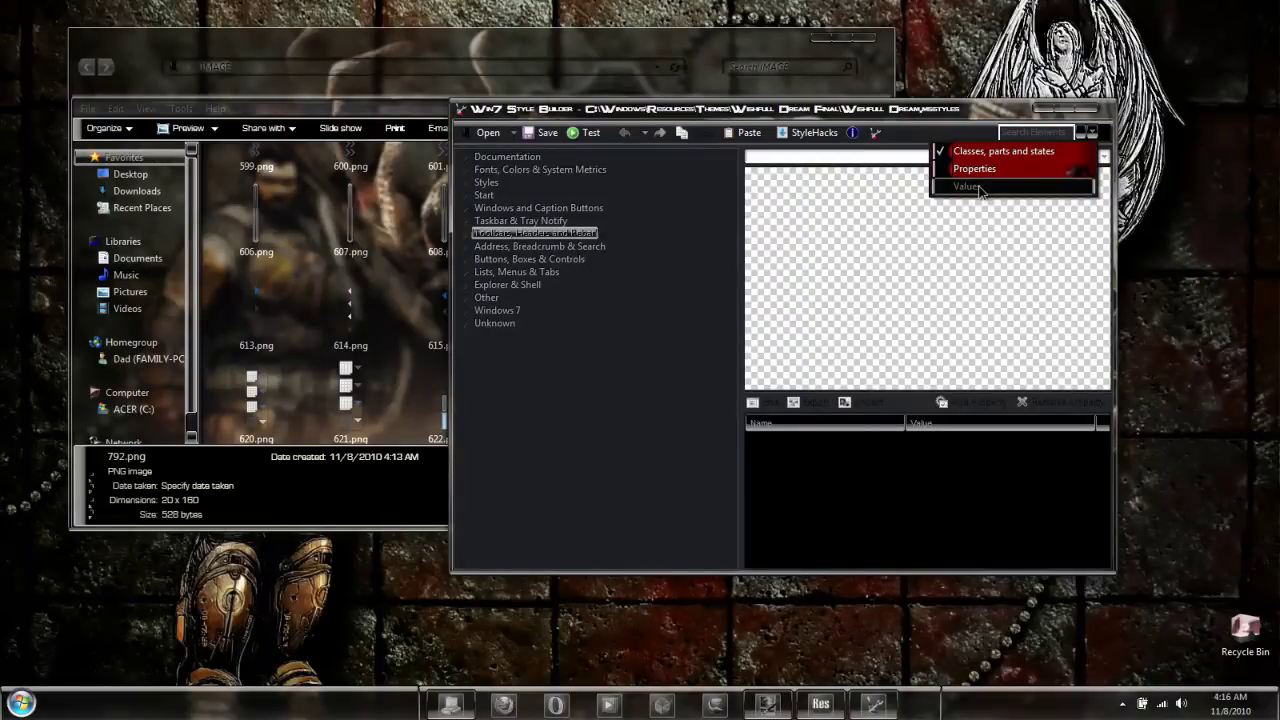
pyautogui.click(980, 188)
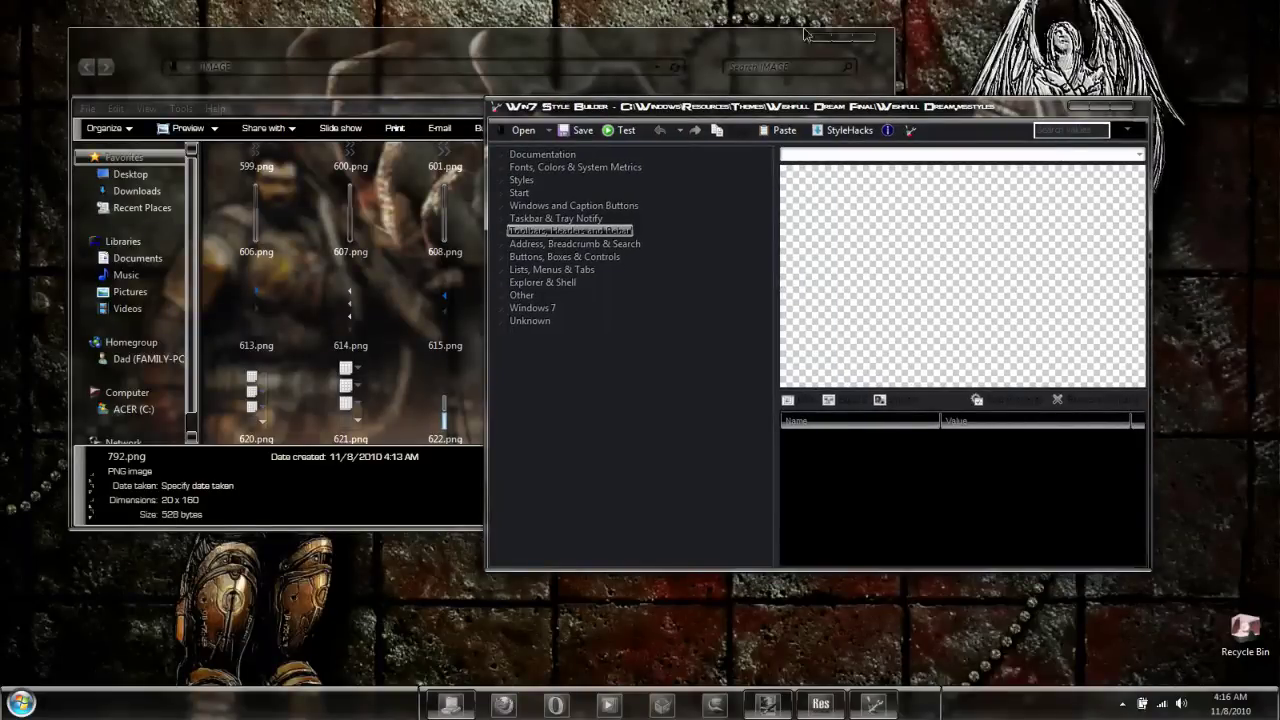
# - Bring the IMAGE folder forward and check details of 617.png and 651.png
pyautogui.click(720, 47)
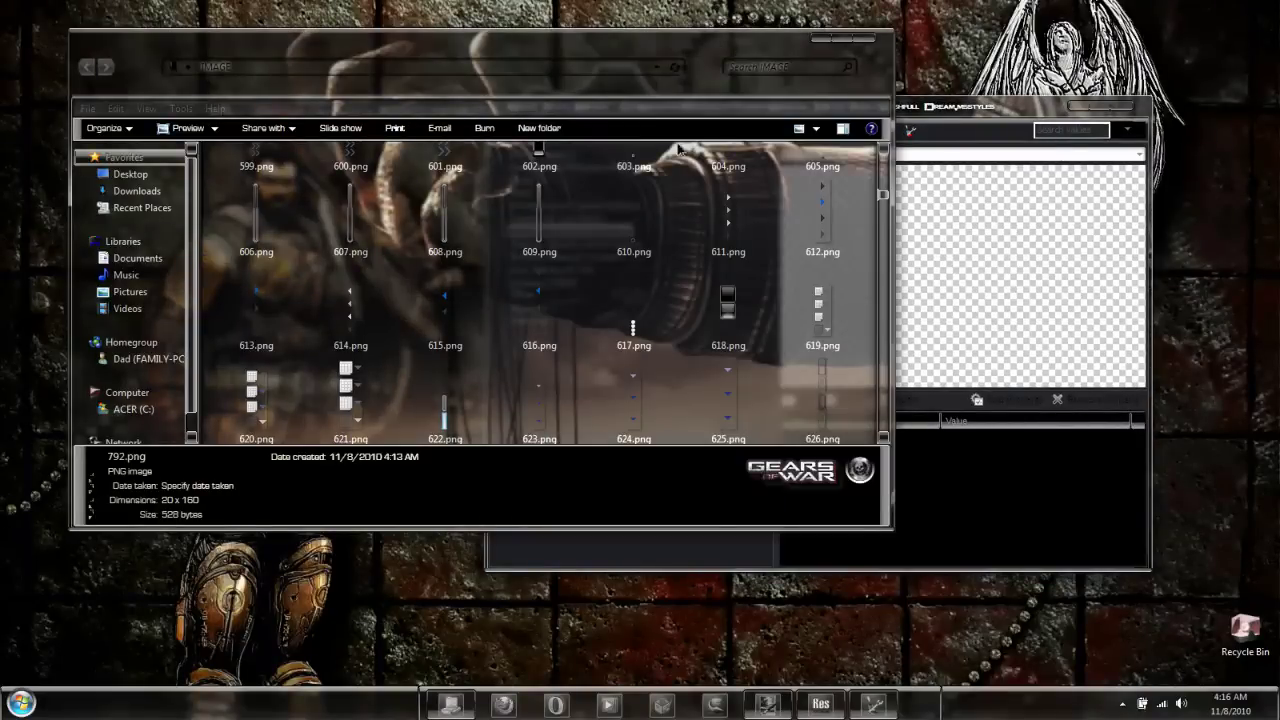
pyautogui.click(638, 311)
pyautogui.scroll(-5, 638, 311)
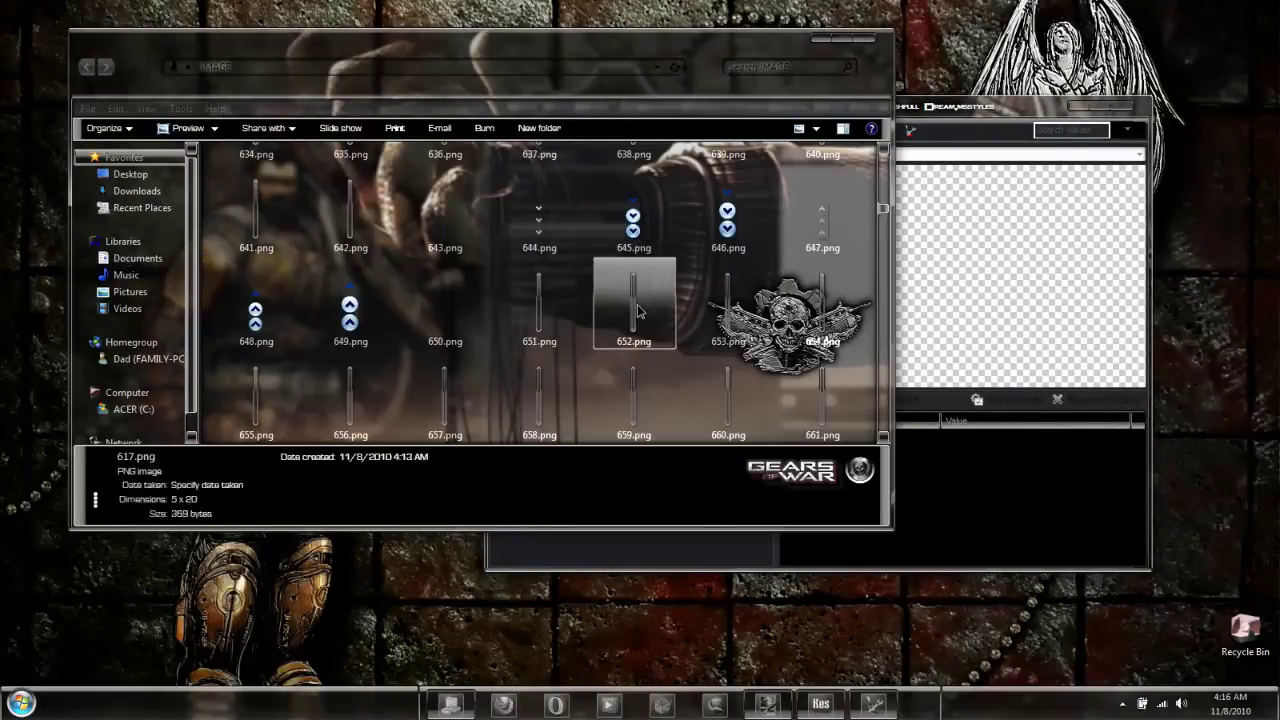
pyautogui.click(558, 305)
# - Scroll down to 842.png, select it, and move Explorer up-left
pyautogui.scroll(-4, 558, 310)
pyautogui.scroll(-4, 560, 330)
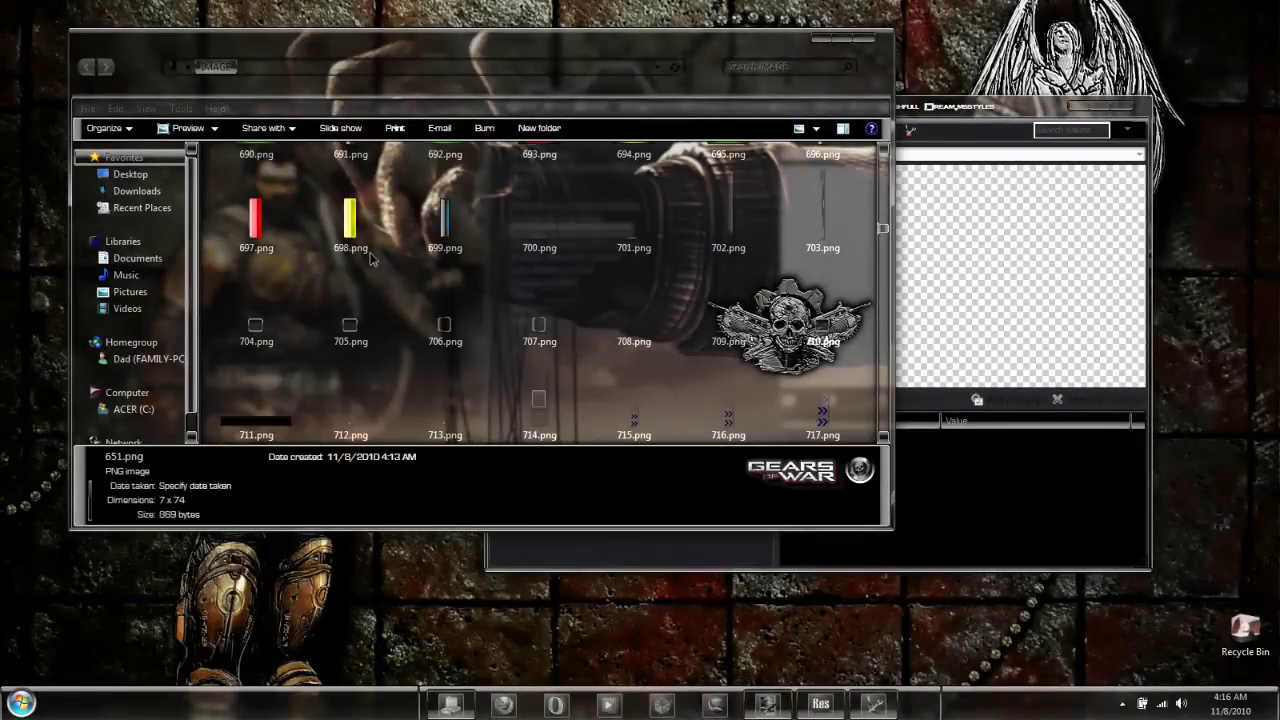
pyautogui.scroll(-2, 560, 330)
pyautogui.scroll(-2, 640, 335)
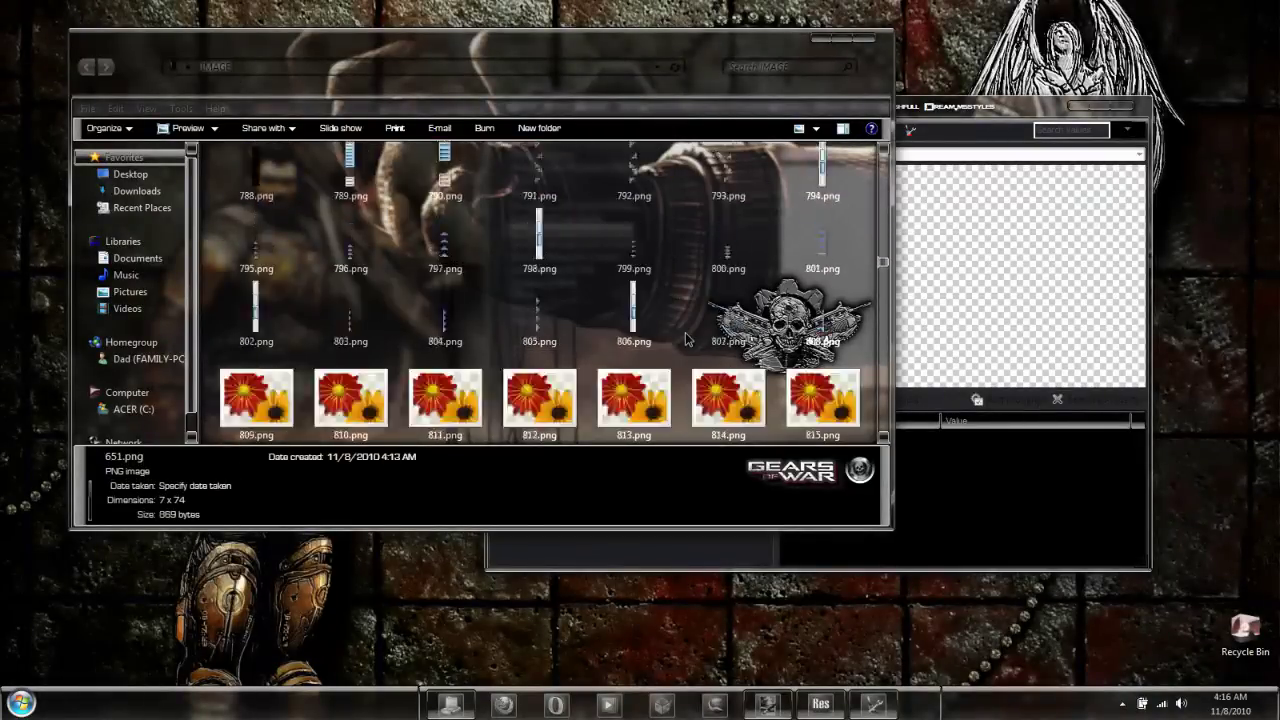
pyautogui.scroll(-3, 686, 340)
pyautogui.scroll(-2, 686, 340)
pyautogui.scroll(-1, 686, 340)
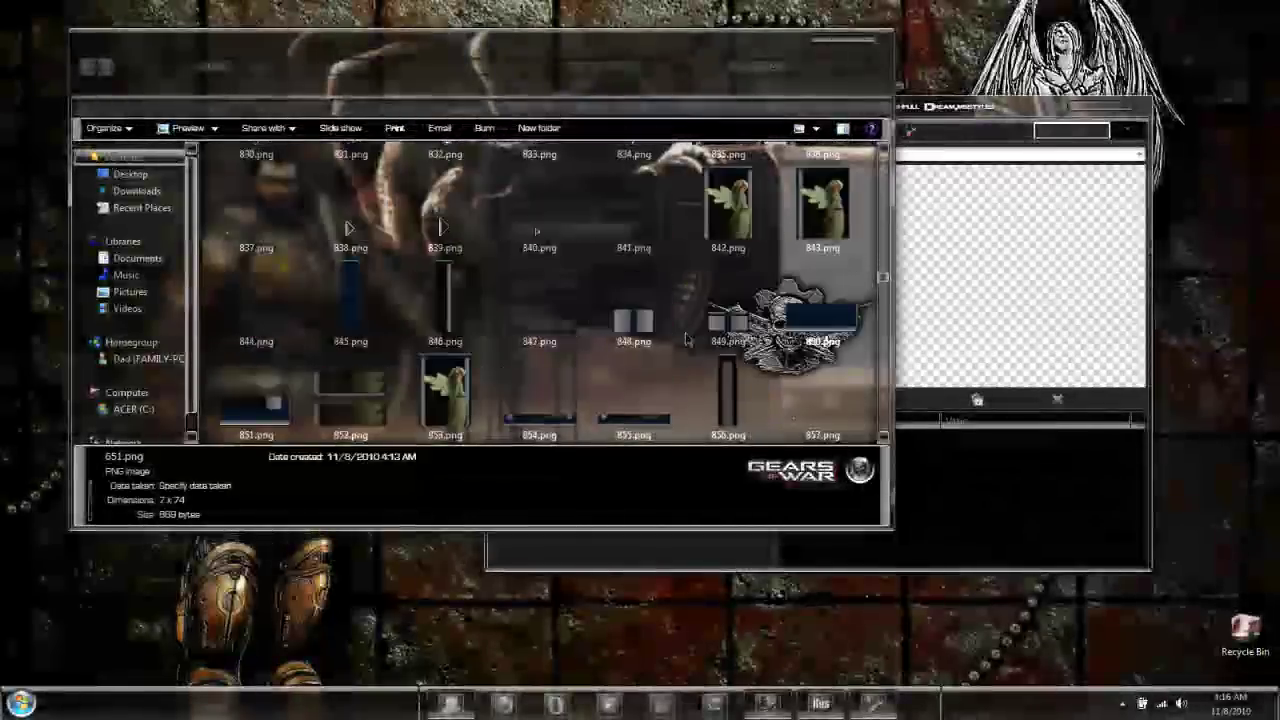
pyautogui.click(728, 256)
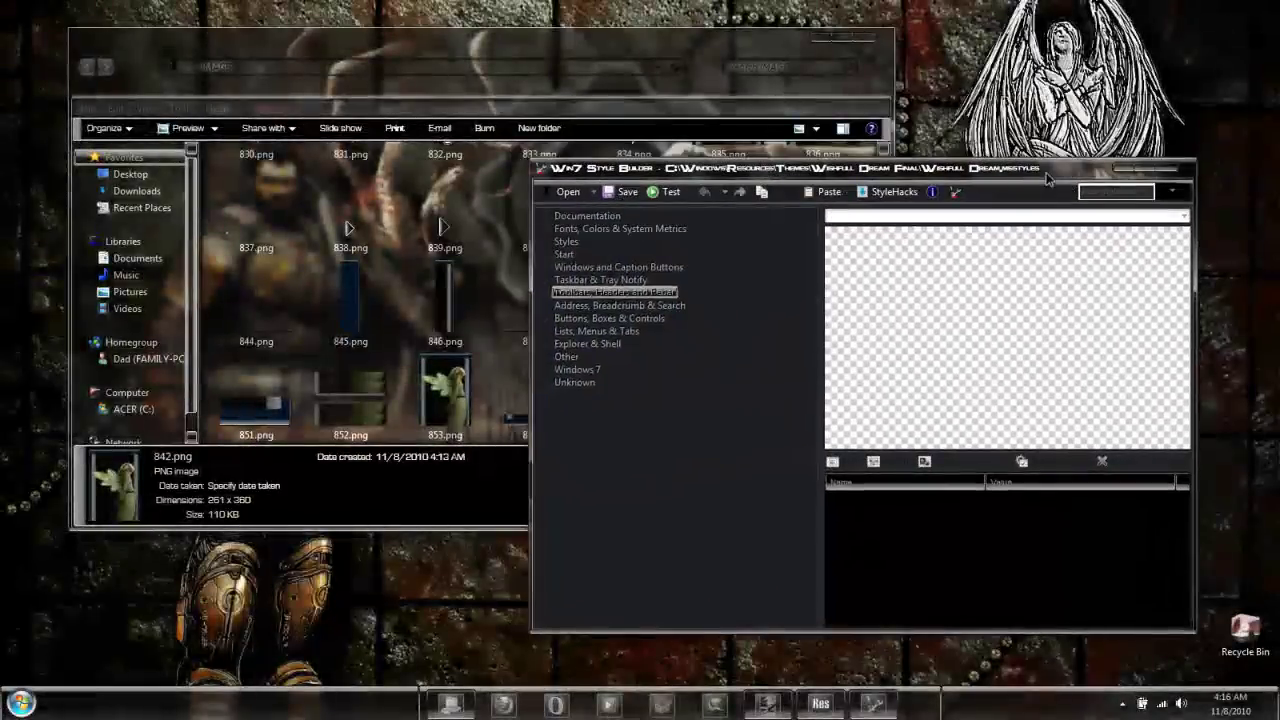
pyautogui.moveTo(705, 67); pyautogui.dragTo(640, 62)
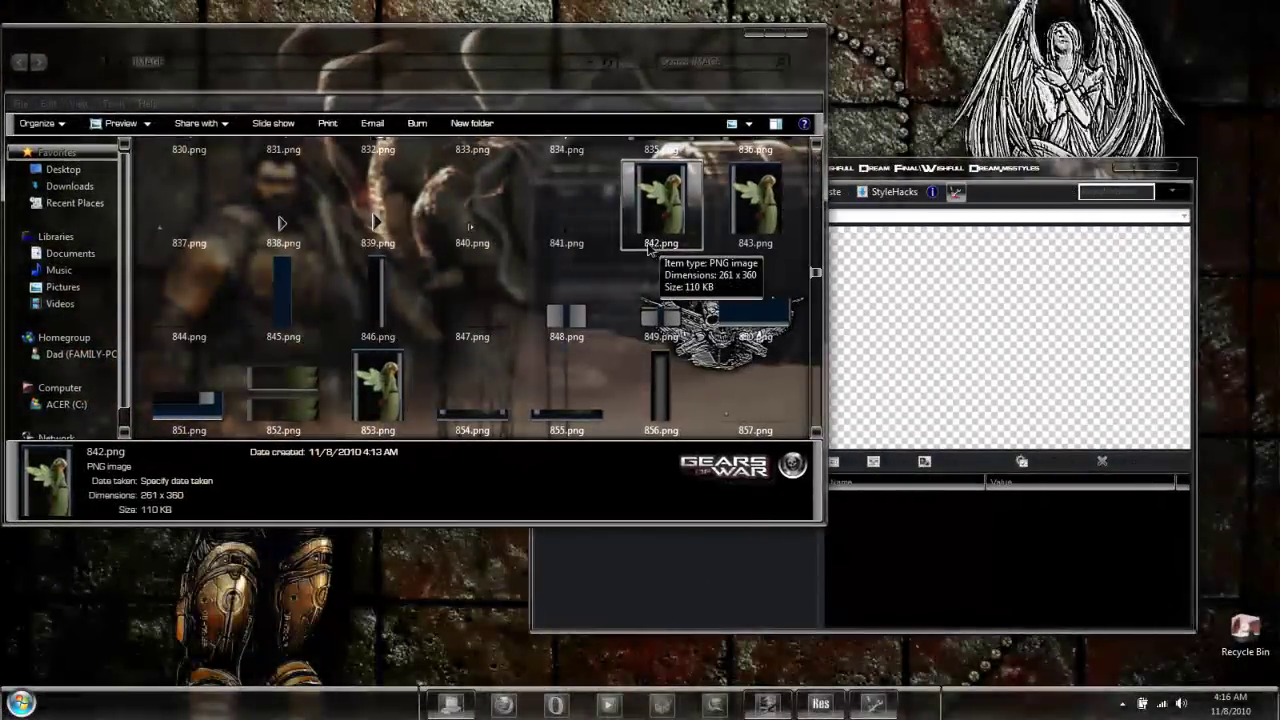
pyautogui.moveTo(661, 205)
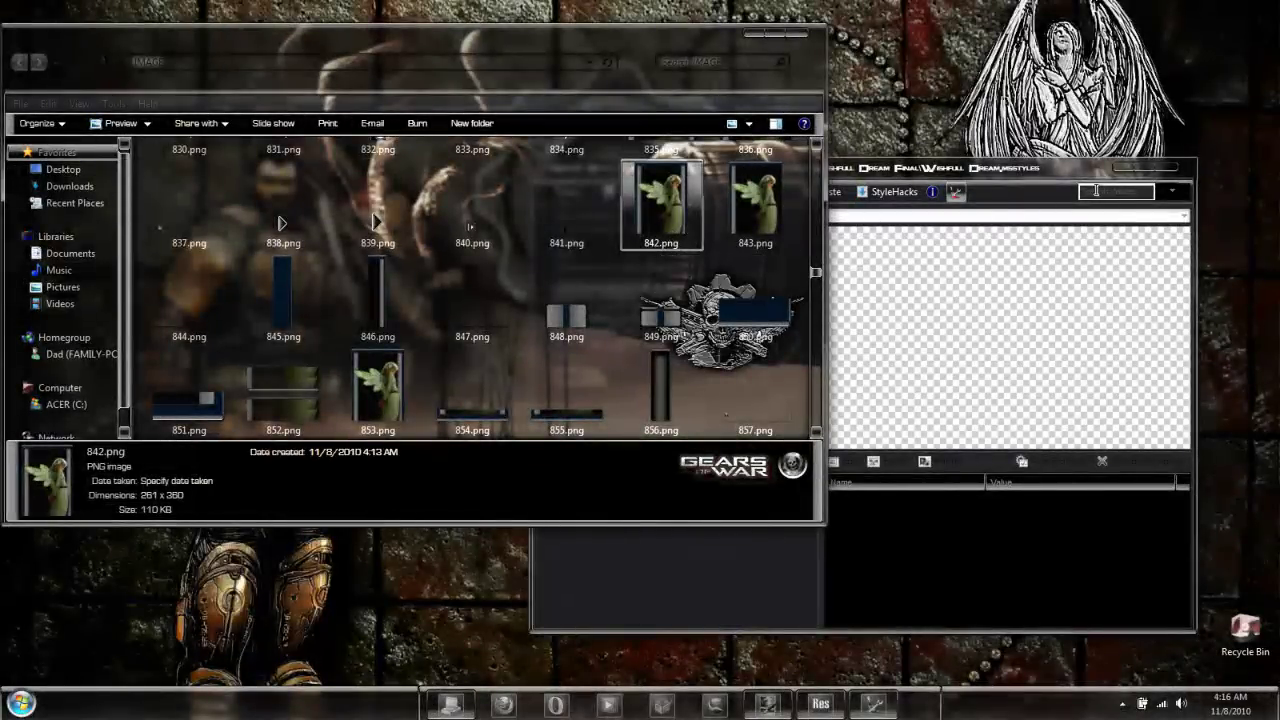
pyautogui.click(1095, 195)
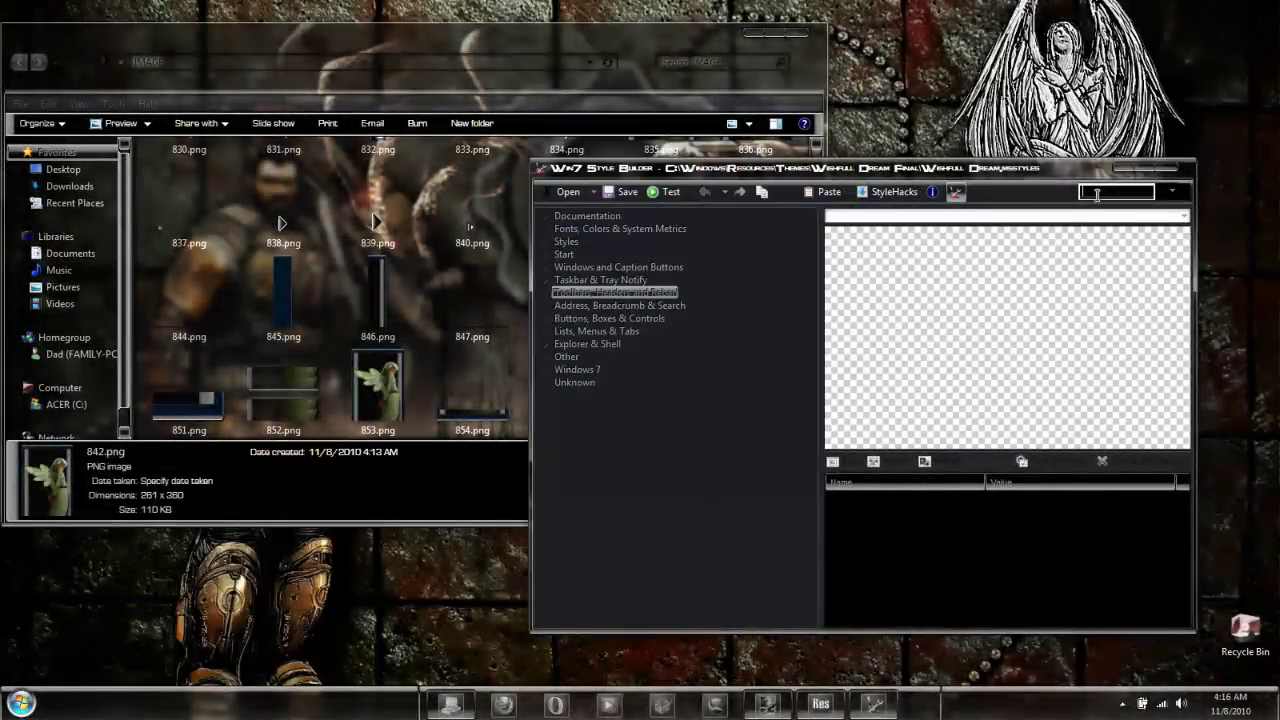
# - Search values for 842 and show the ProgramsList image's properties
pyautogui.write('8')
pyautogui.write('42')
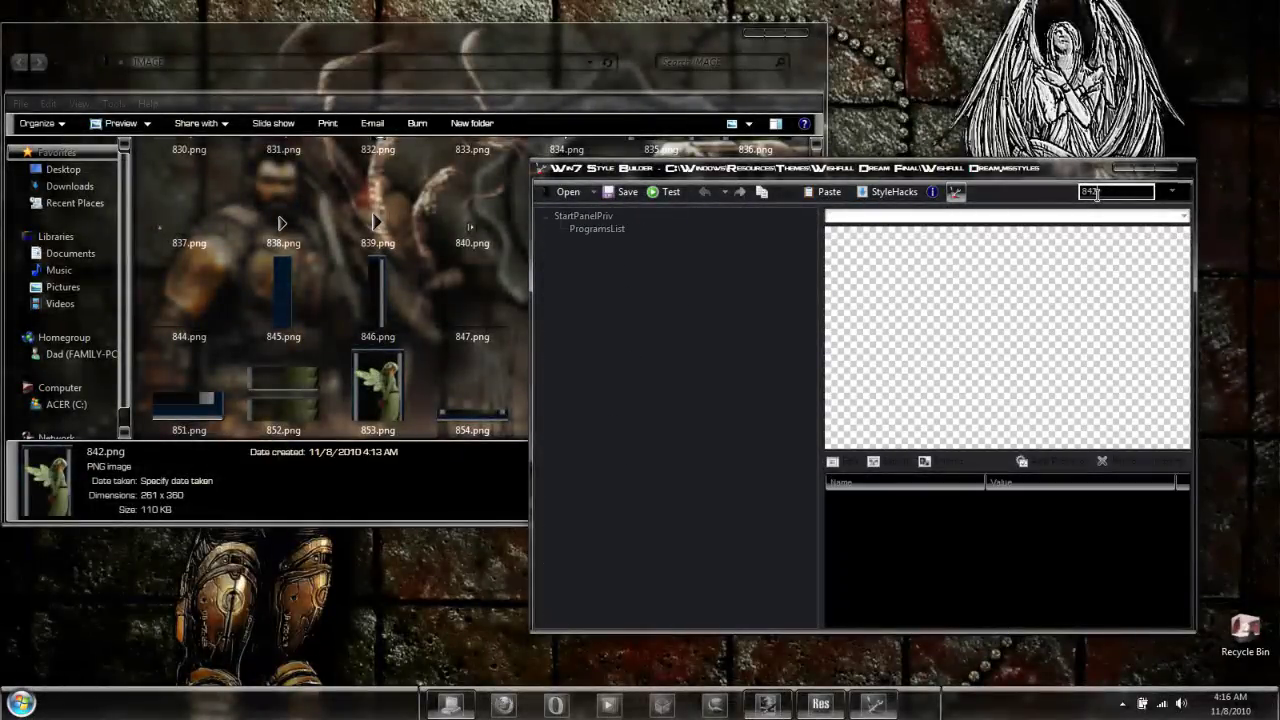
pyautogui.click(600, 229)
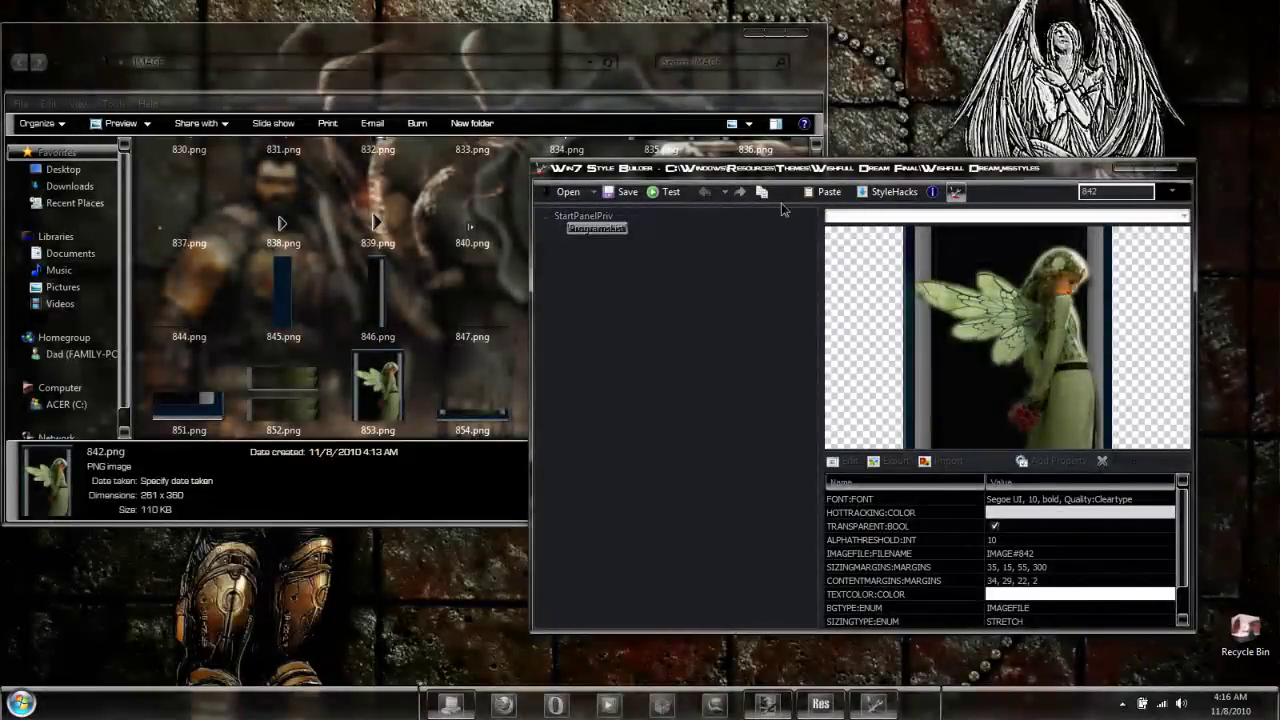
pyautogui.moveTo(843, 164); pyautogui.dragTo(858, 114)
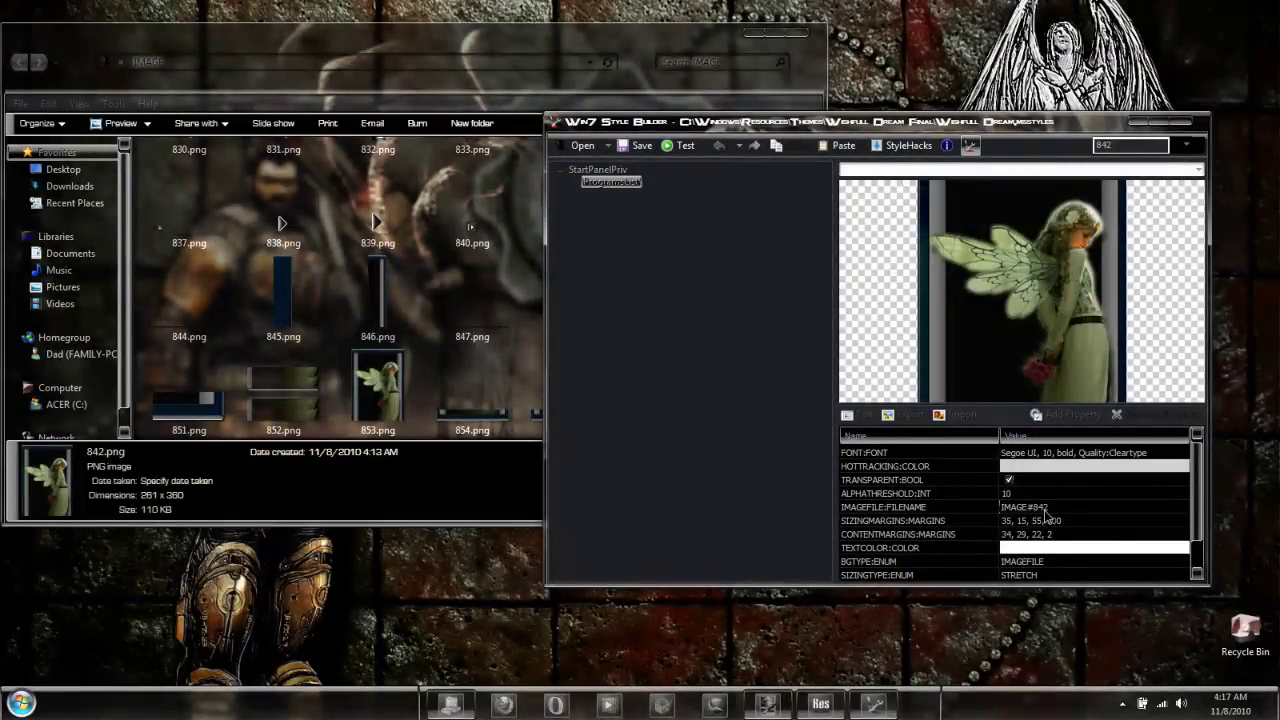
# - Compare against 842.png in Explorer, then enlarge Style Builder to show all properties
pyautogui.click(570, 37)
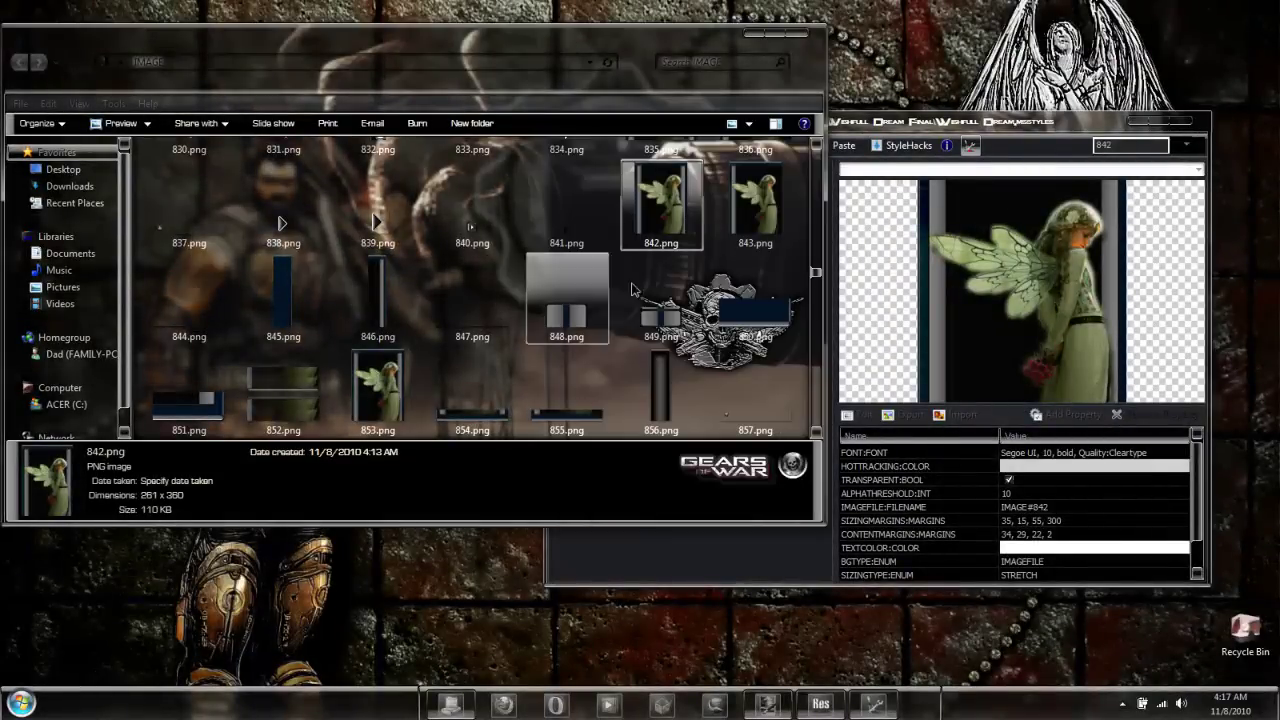
pyautogui.moveTo(661, 205)
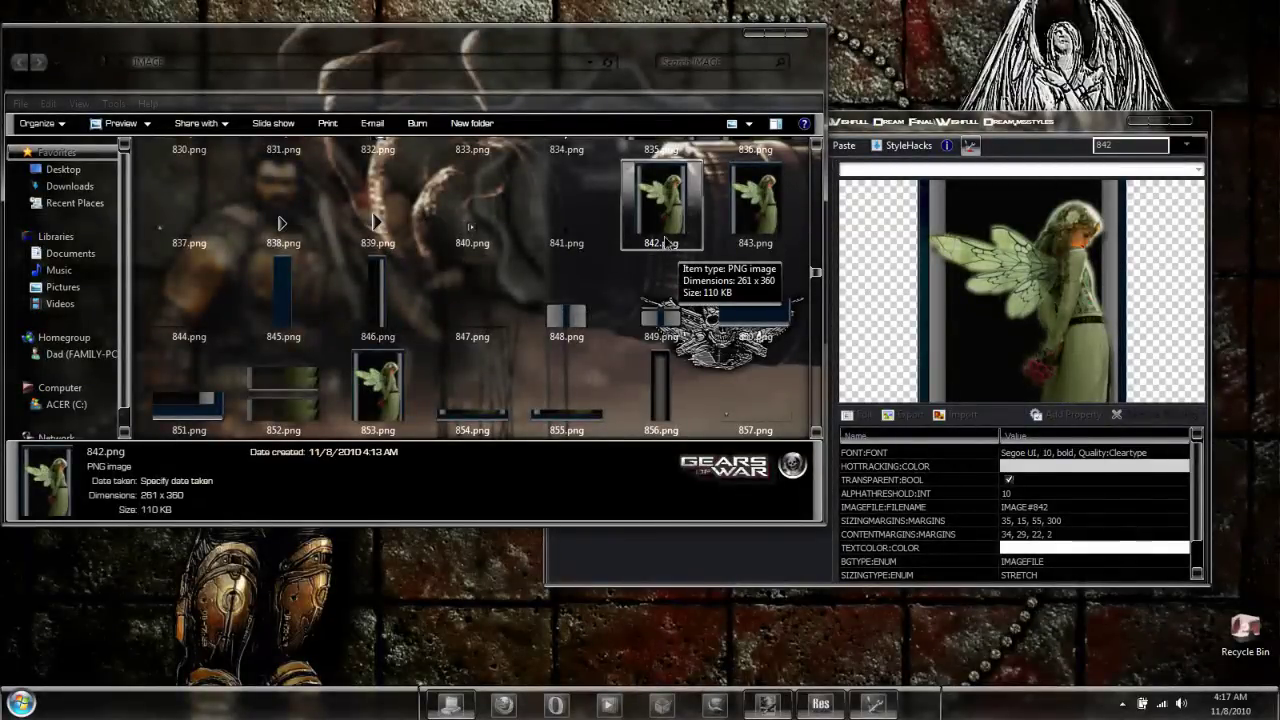
pyautogui.click(912, 127)
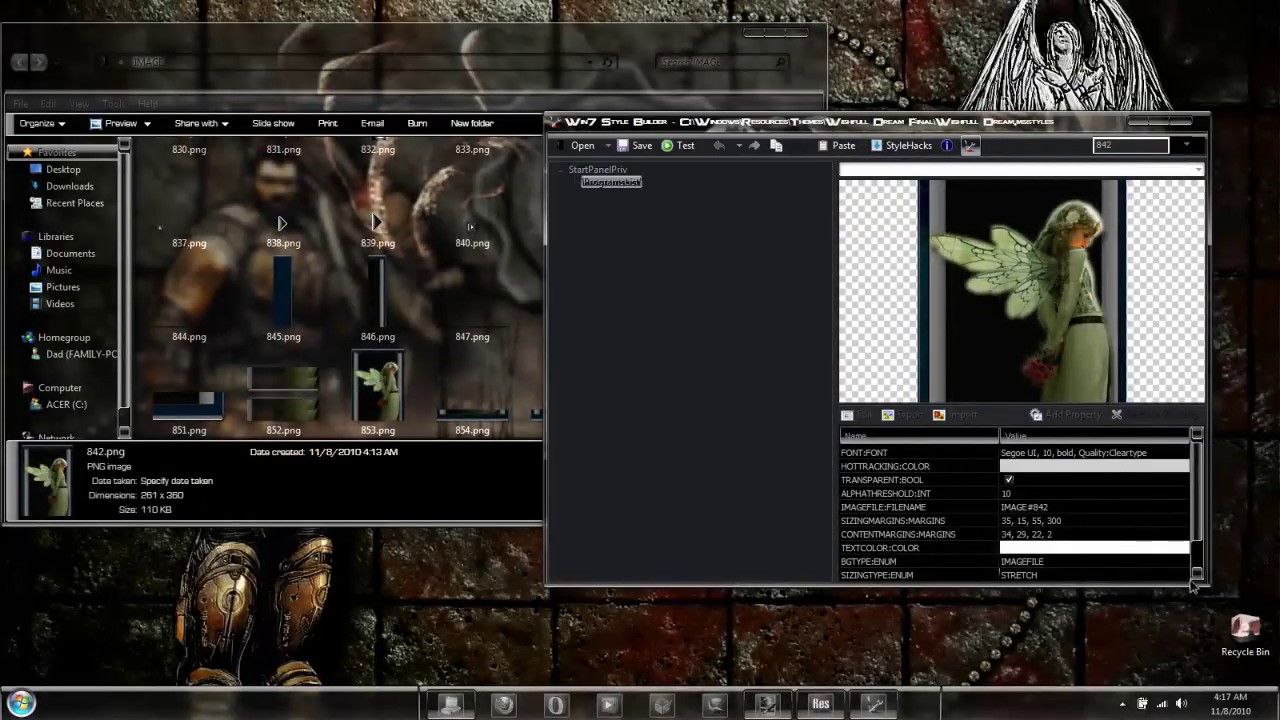
pyautogui.moveTo(1208, 584); pyautogui.dragTo(1274, 665)
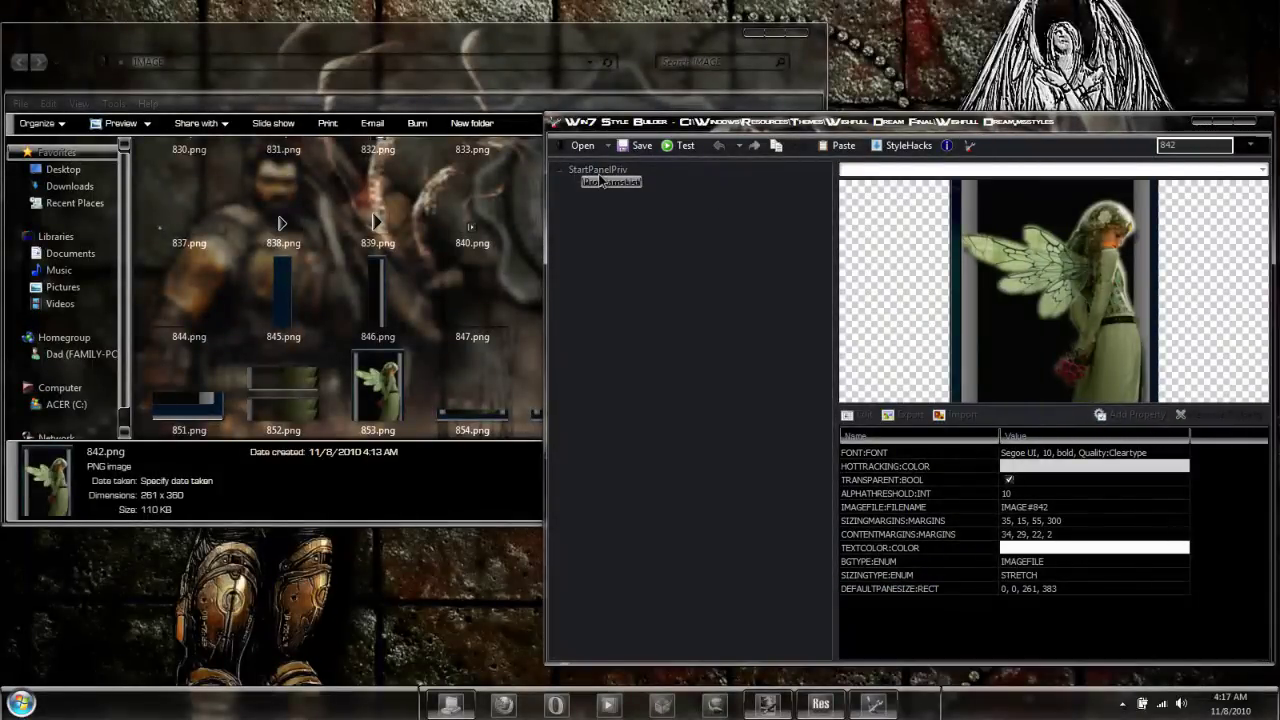
# - Delete 842 from the search box and scroll the full class tree to the top
pyautogui.click(1184, 144)
pyautogui.moveTo(1186, 146); pyautogui.dragTo(1156, 146)
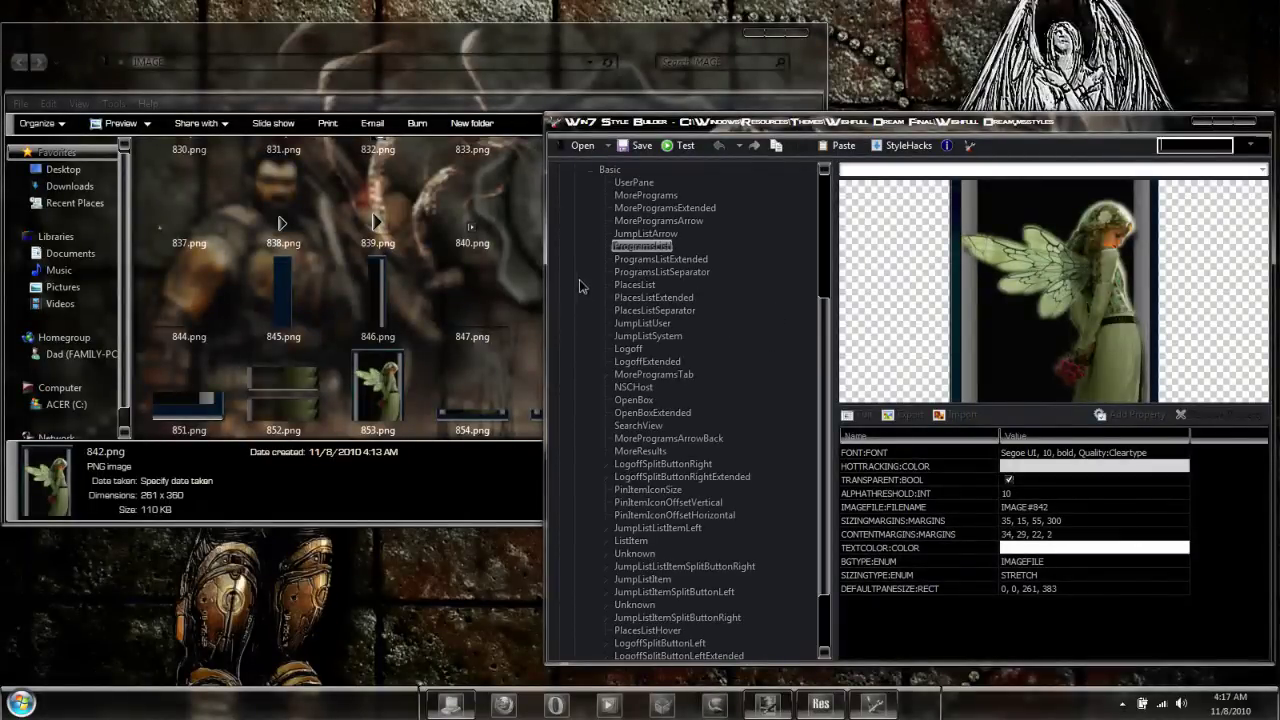
pyautogui.scroll(5, 580, 285)
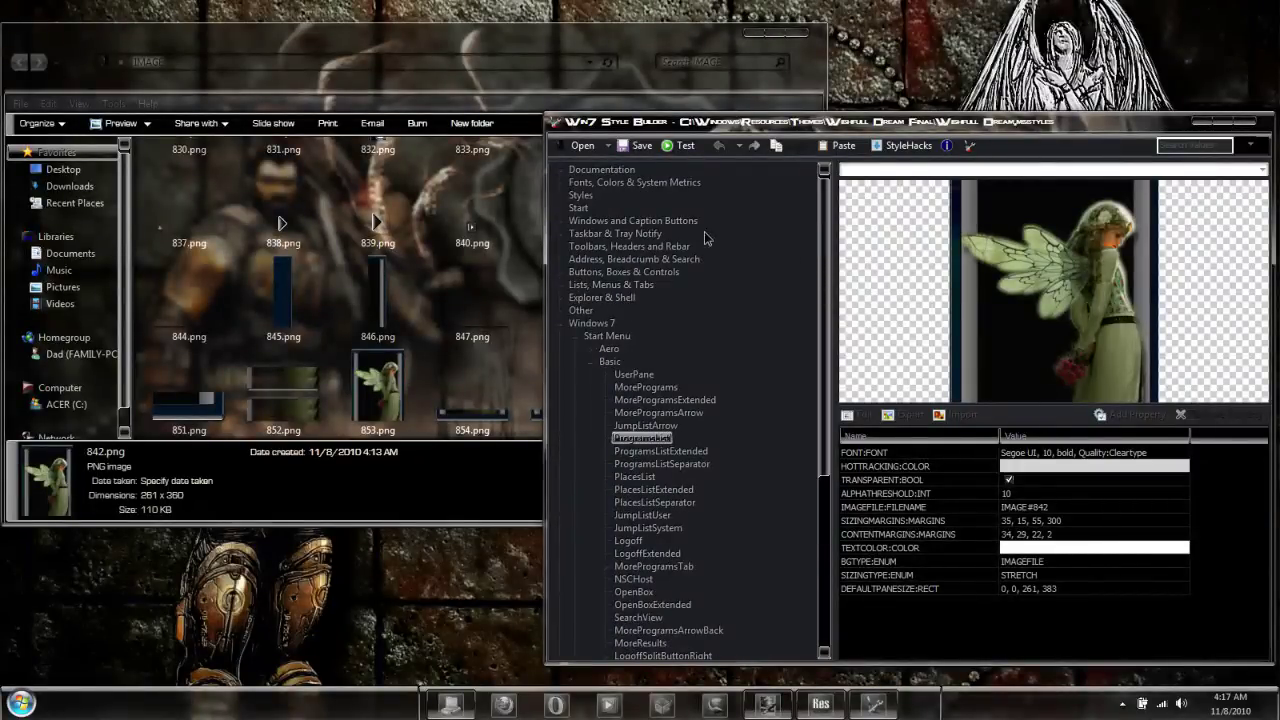
pyautogui.moveTo(850, 126); pyautogui.dragTo(765, 85)
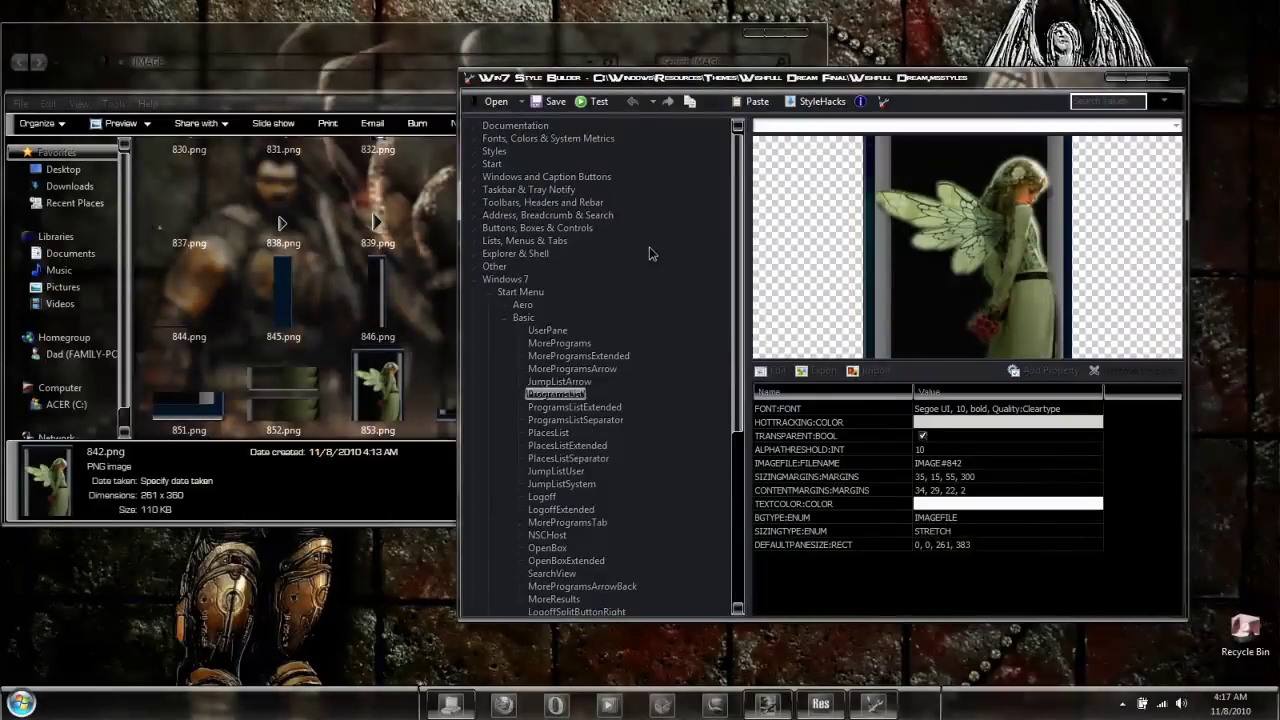
# - Expand Windows and Caption Buttons › Aero › Dwm Window, then minimize the image folder
pyautogui.click(378, 195)
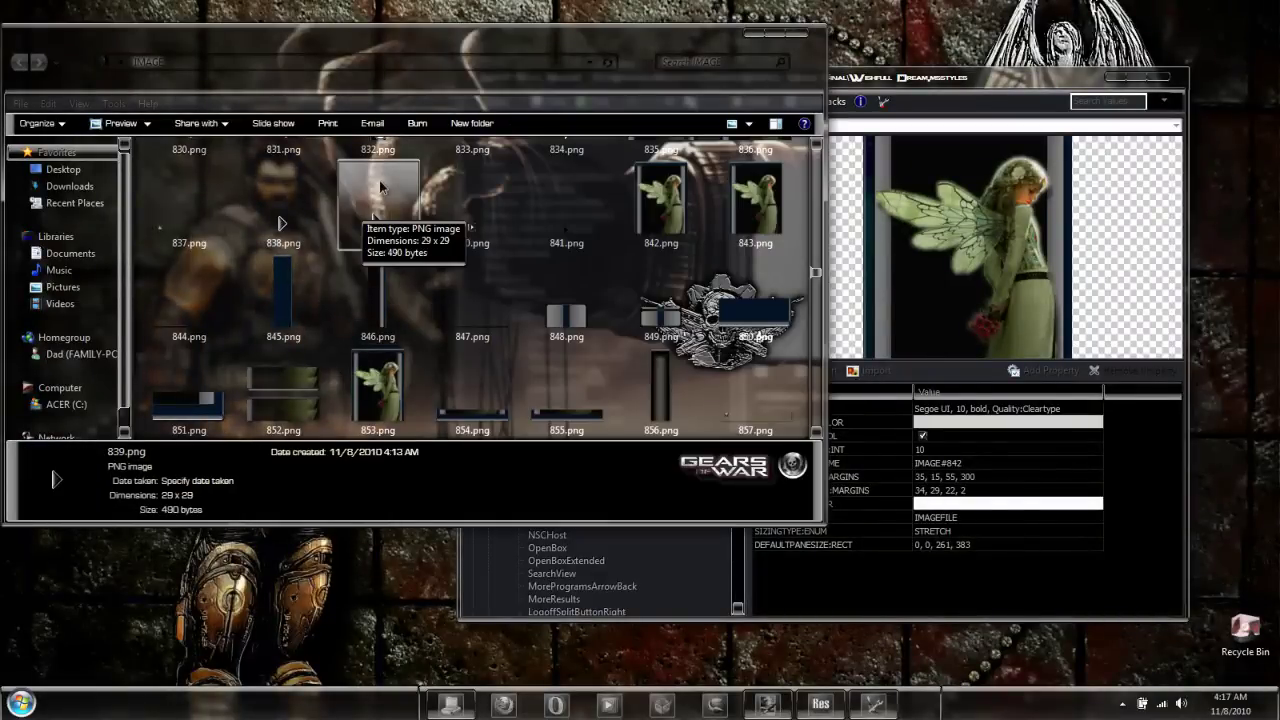
pyautogui.click(908, 84)
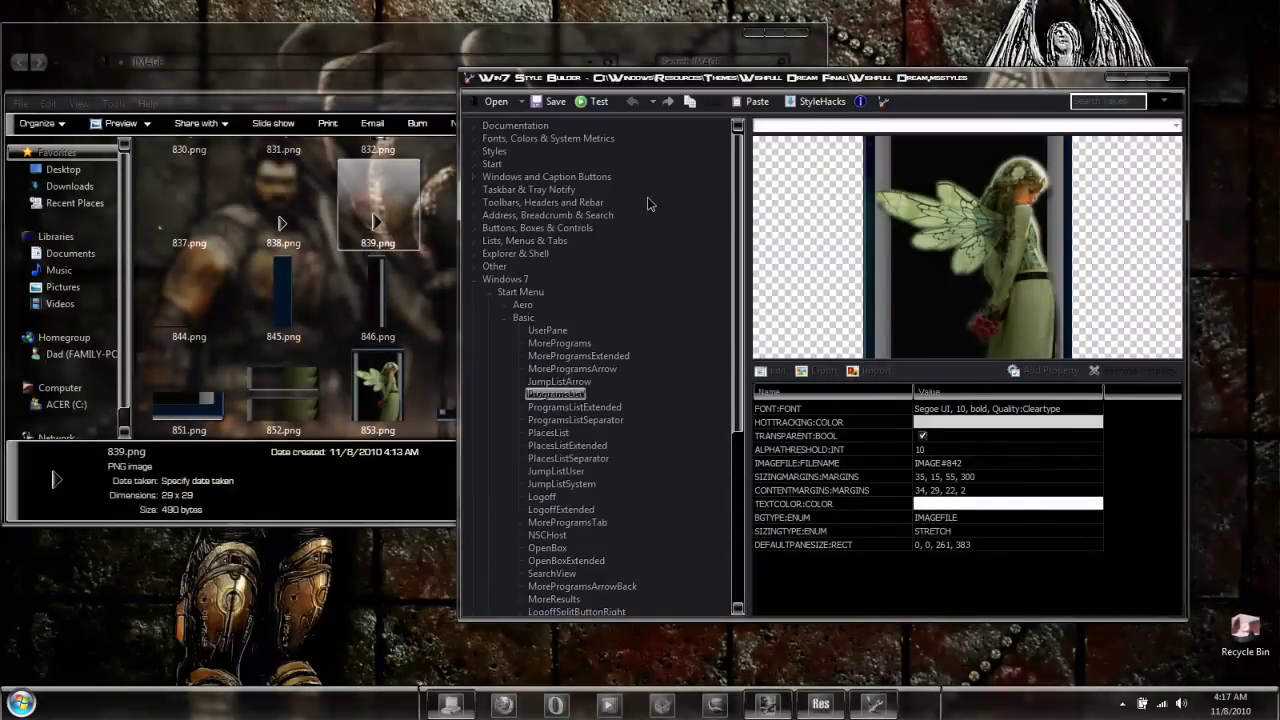
pyautogui.click(476, 178)
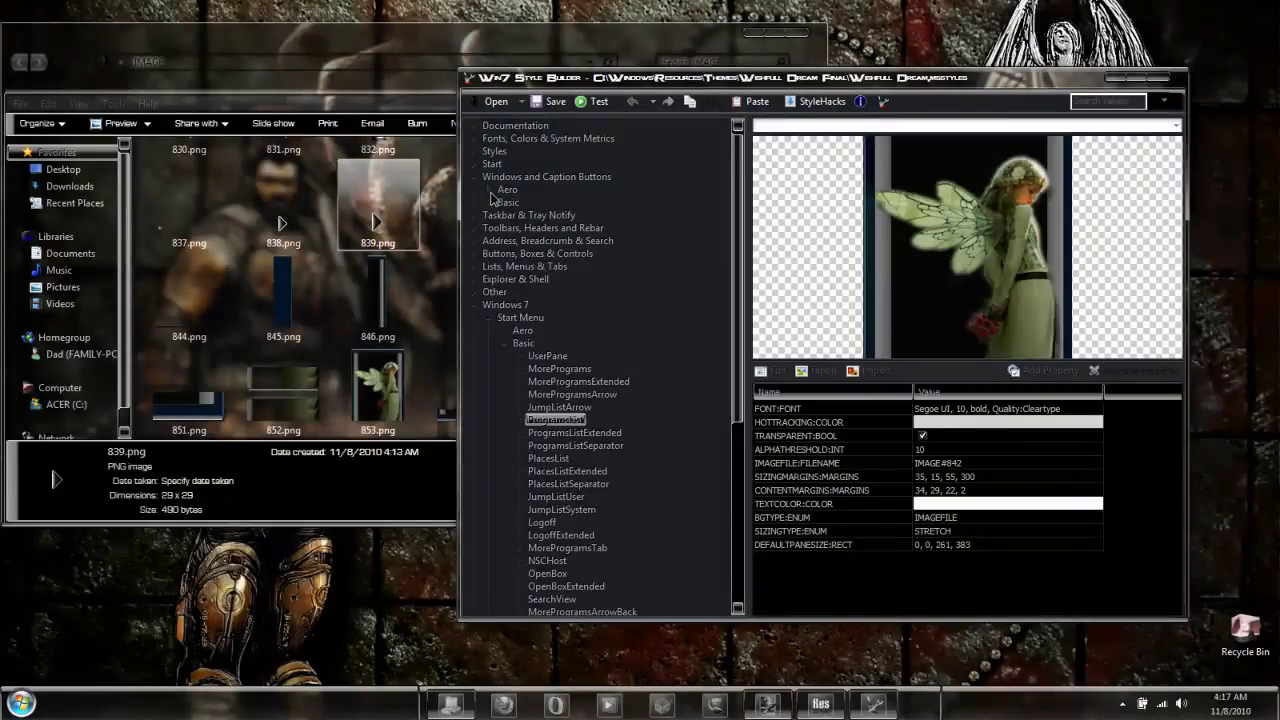
pyautogui.click(490, 192)
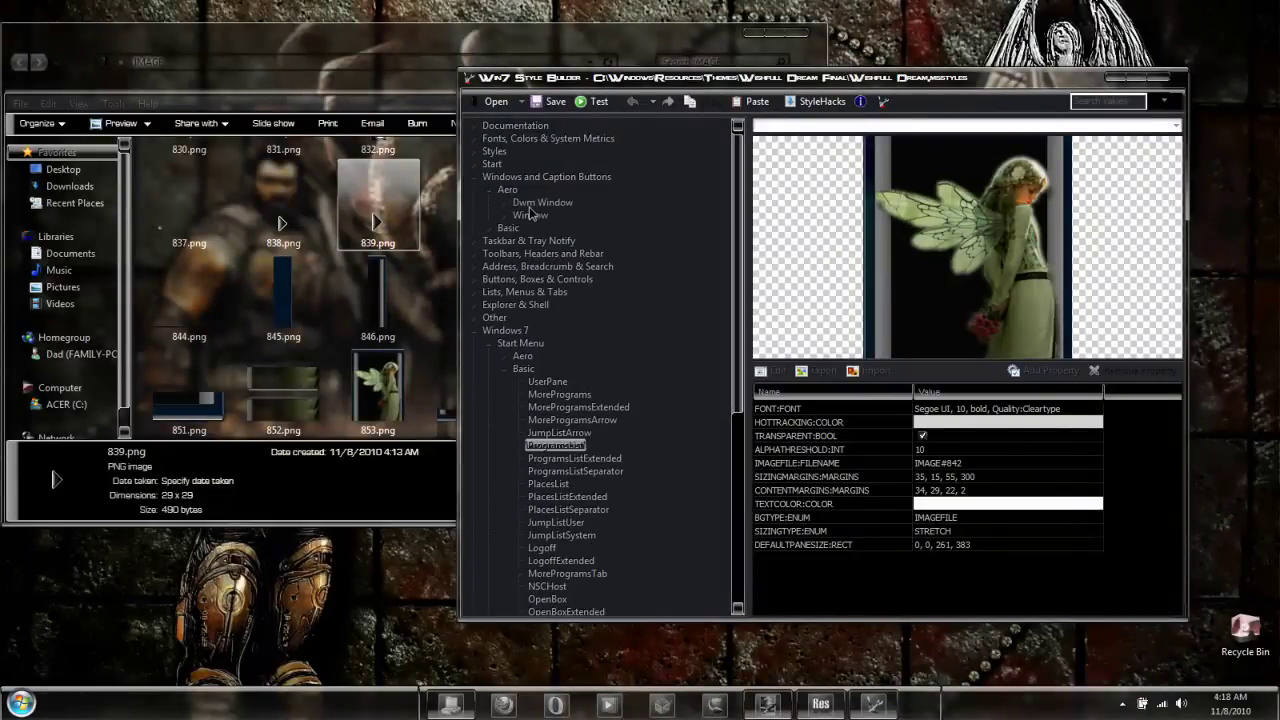
pyautogui.click(508, 203)
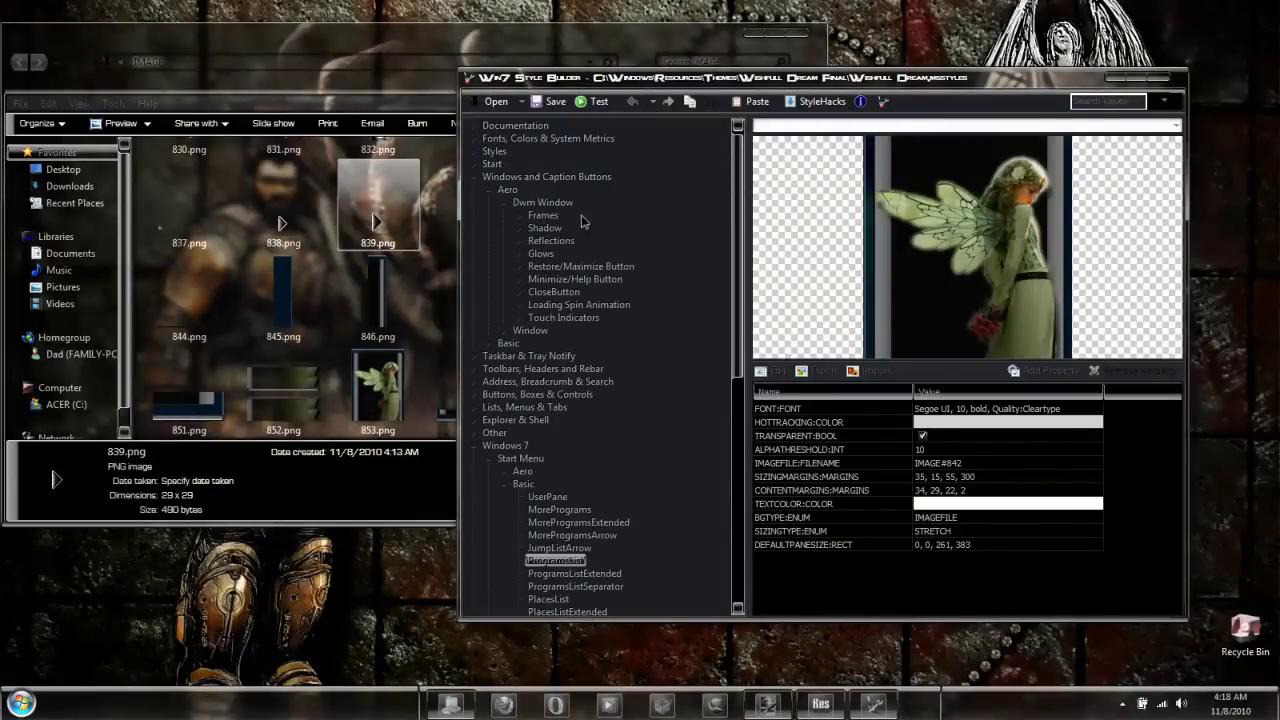
pyautogui.click(752, 38)
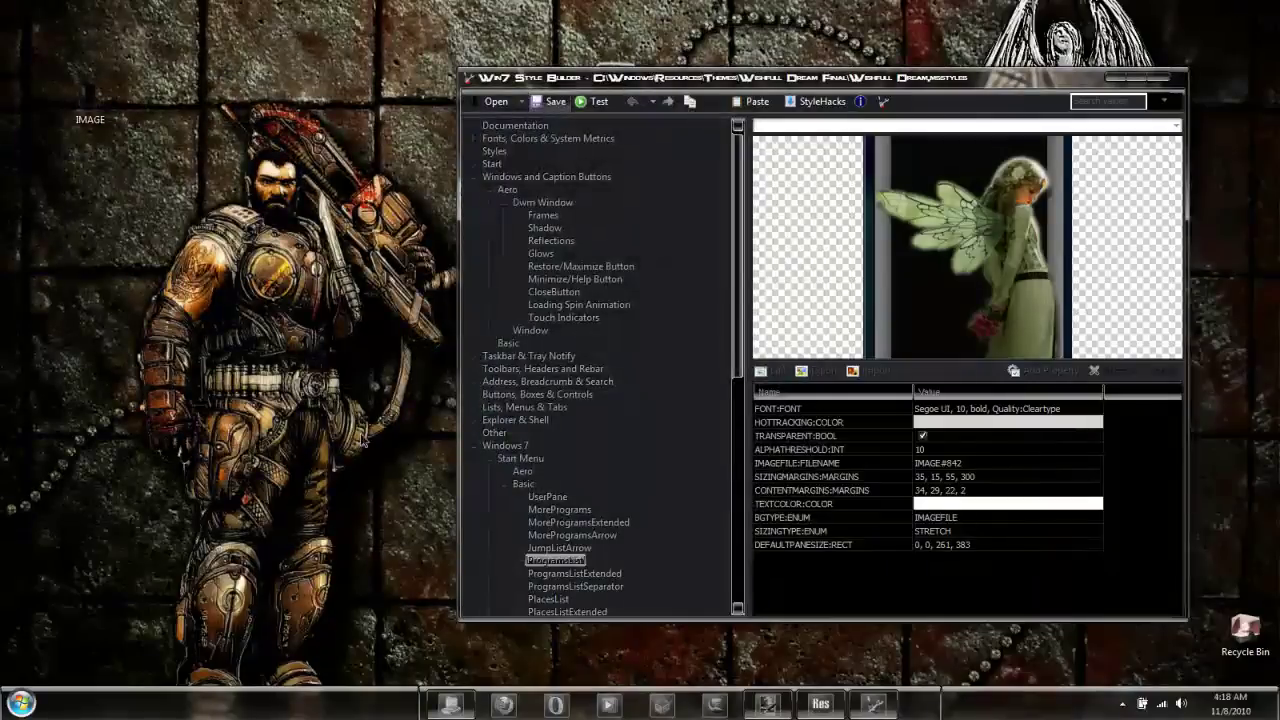
# - Drag STREAM from Restorator to the desktop and open its 971.png in Photo Viewer
pyautogui.click(821, 704)
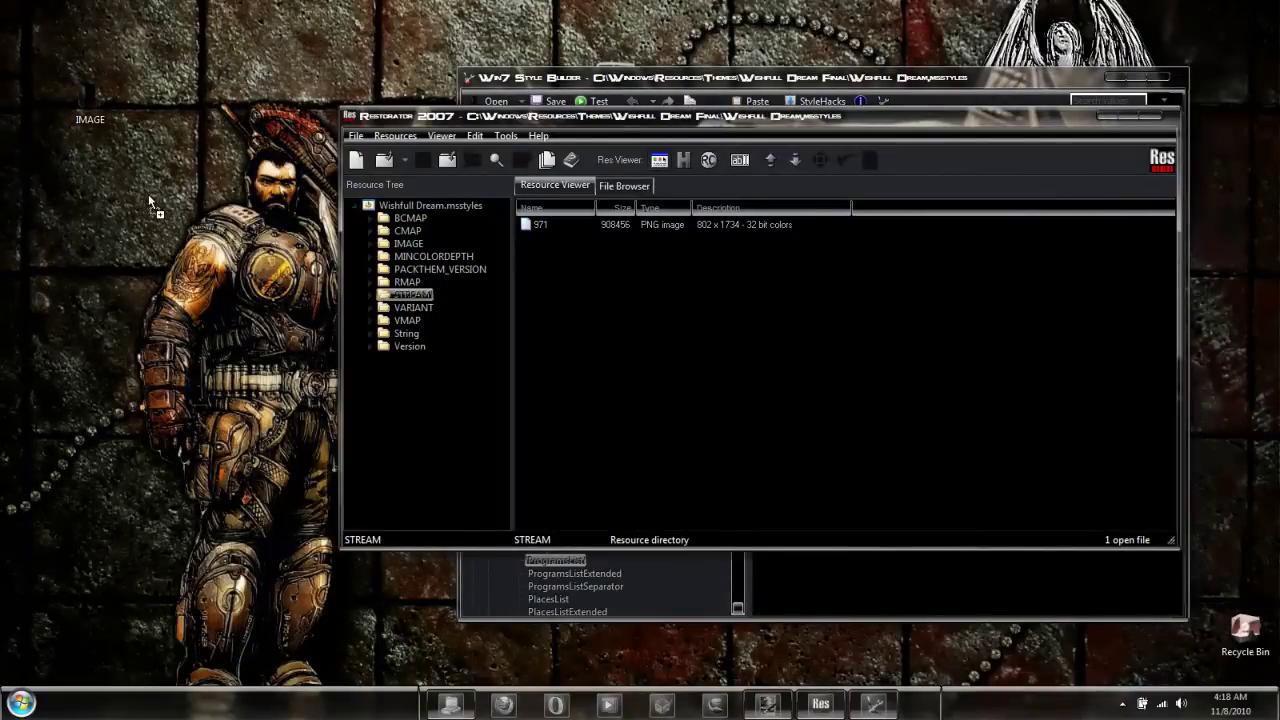
pyautogui.moveTo(149, 201); pyautogui.dragTo(104, 214)
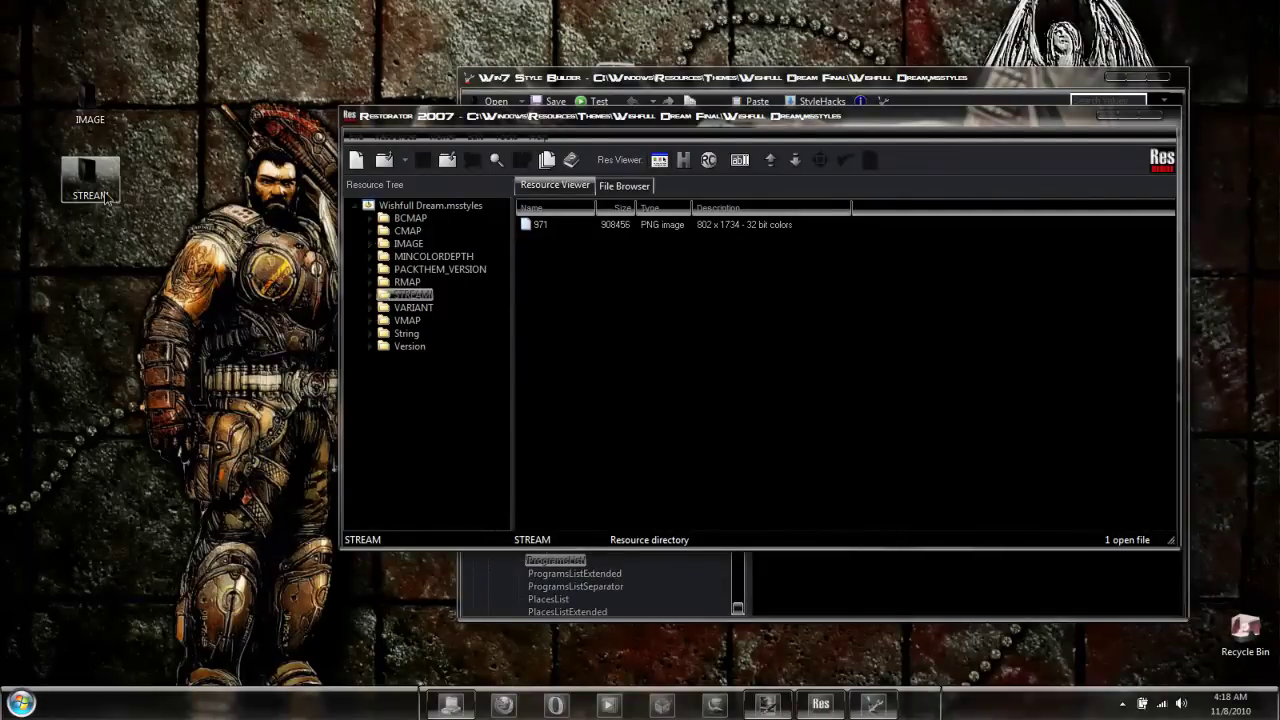
pyautogui.doubleClick(104, 195)
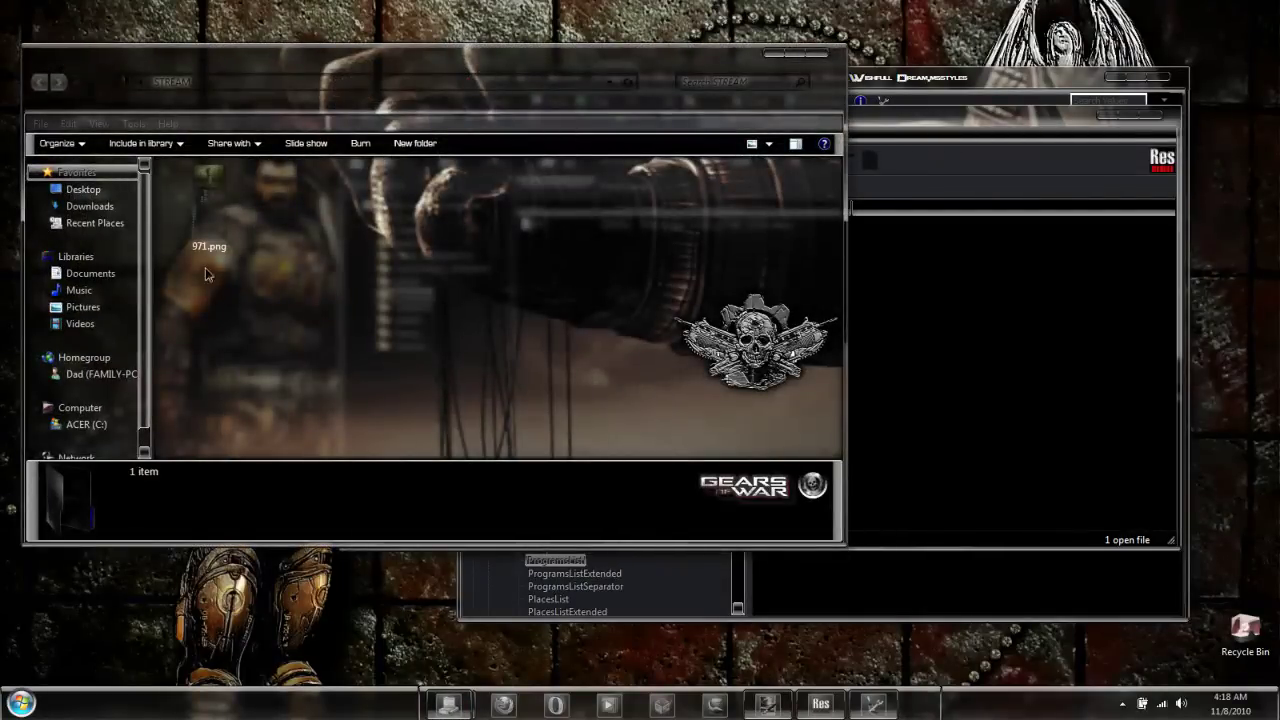
pyautogui.doubleClick(207, 236)
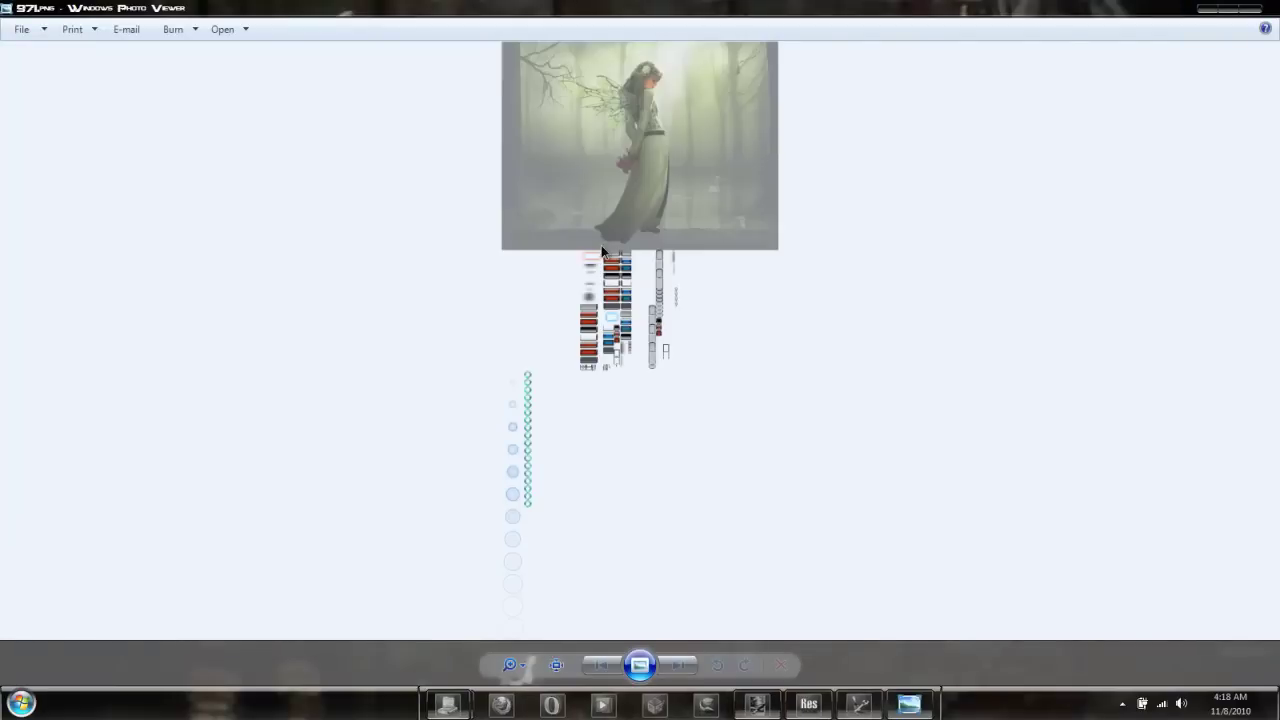
# - Zoom into the 971.png atlas in Photo Viewer, then close the viewer
pyautogui.scroll(2, 583, 291)
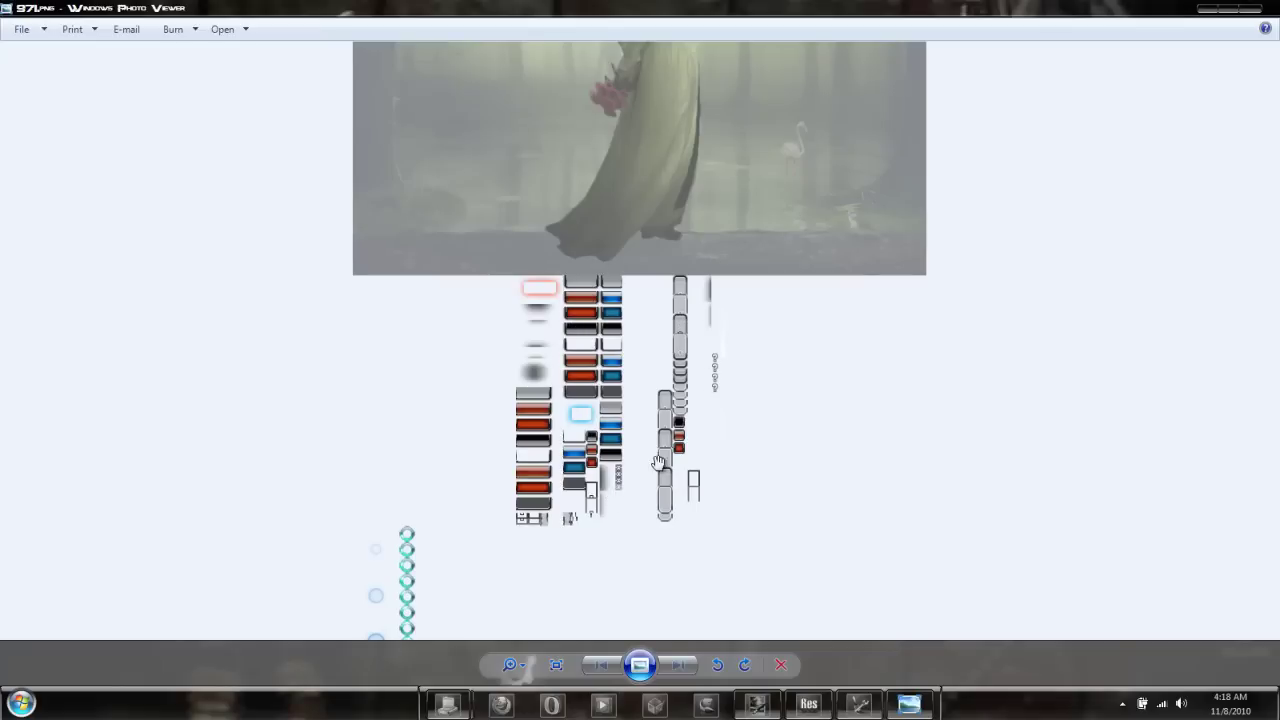
pyautogui.click(1203, 14)
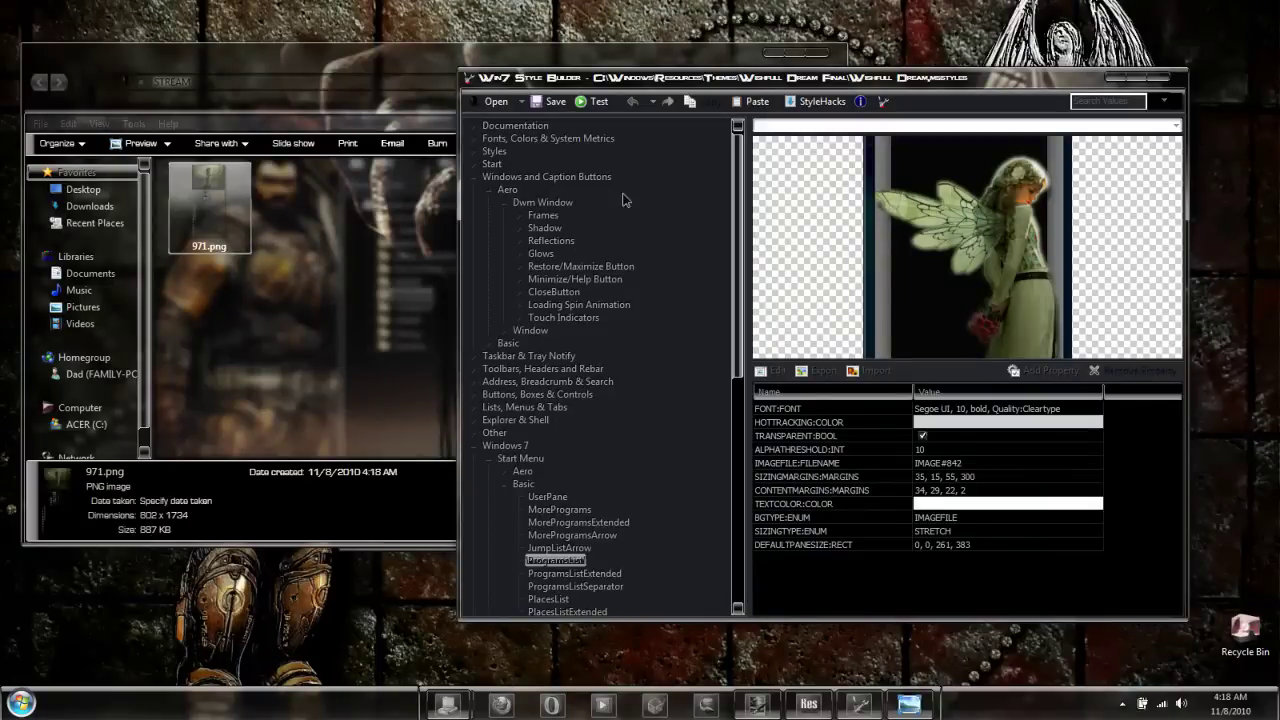
# - Bring the STREAM folder forward, open the desktop IMAGE folder, then close its window
pyautogui.click(305, 87)
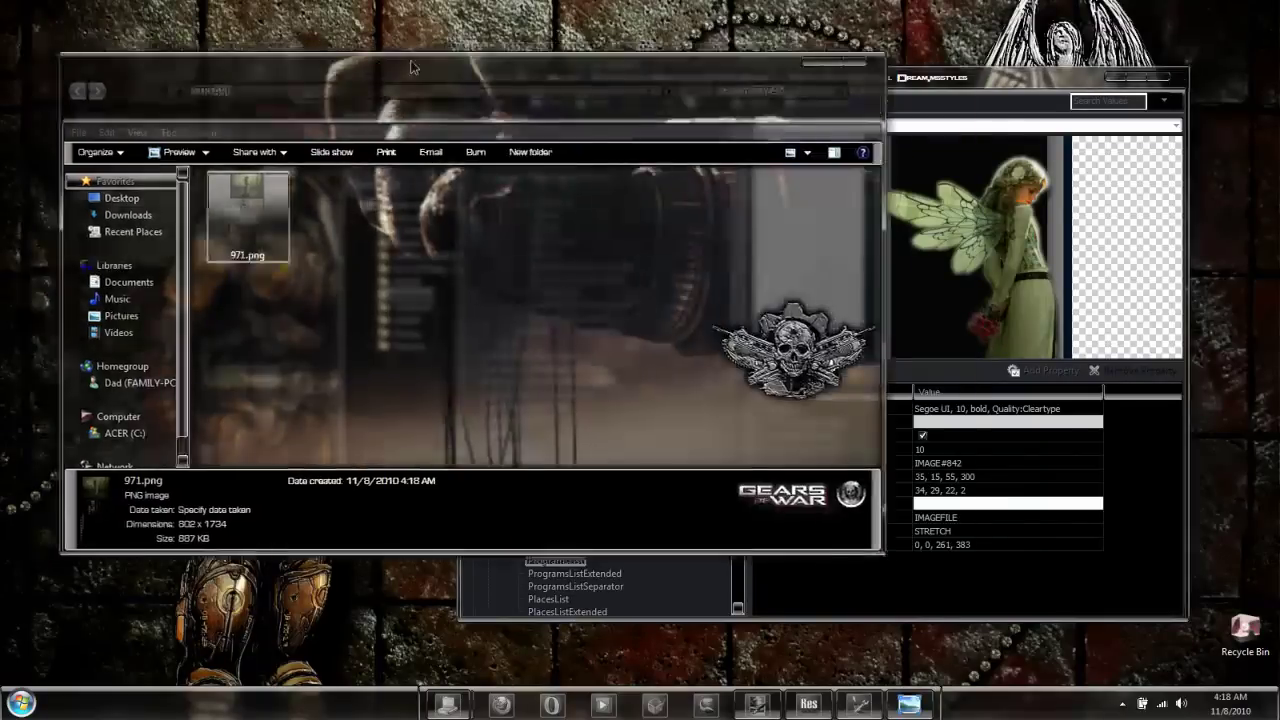
pyautogui.doubleClick(90, 100)
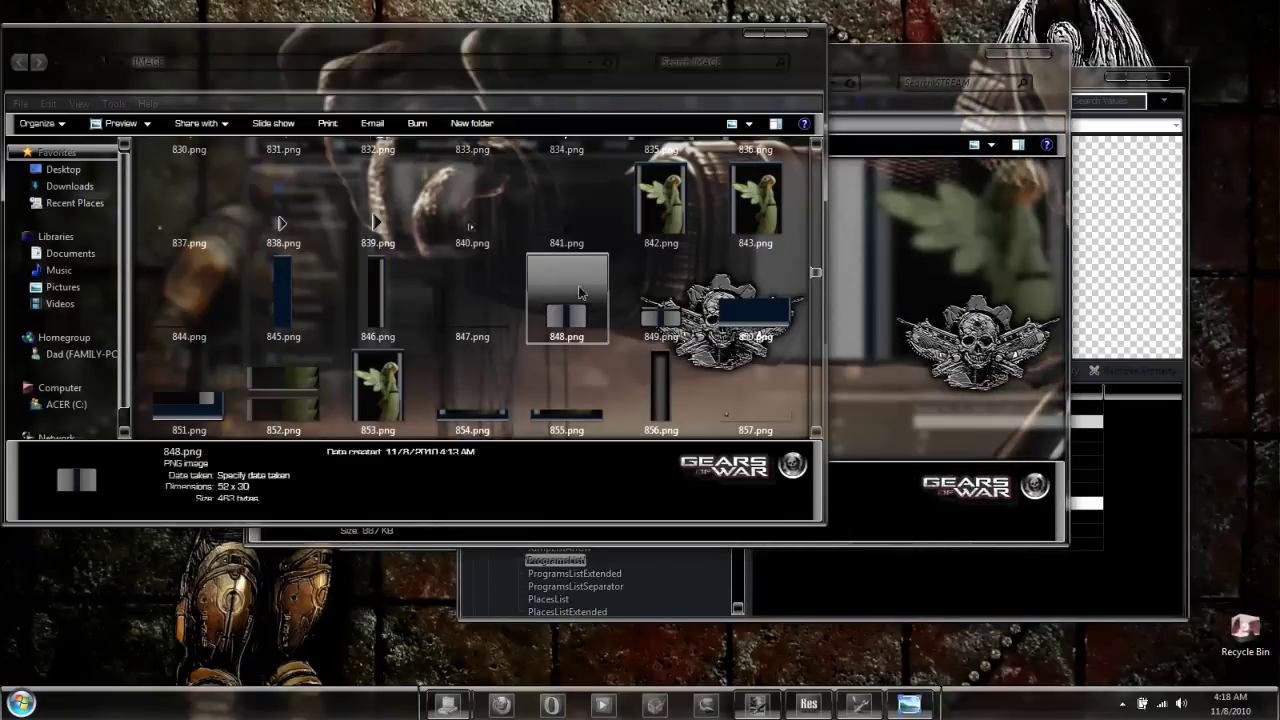
pyautogui.click(752, 36)
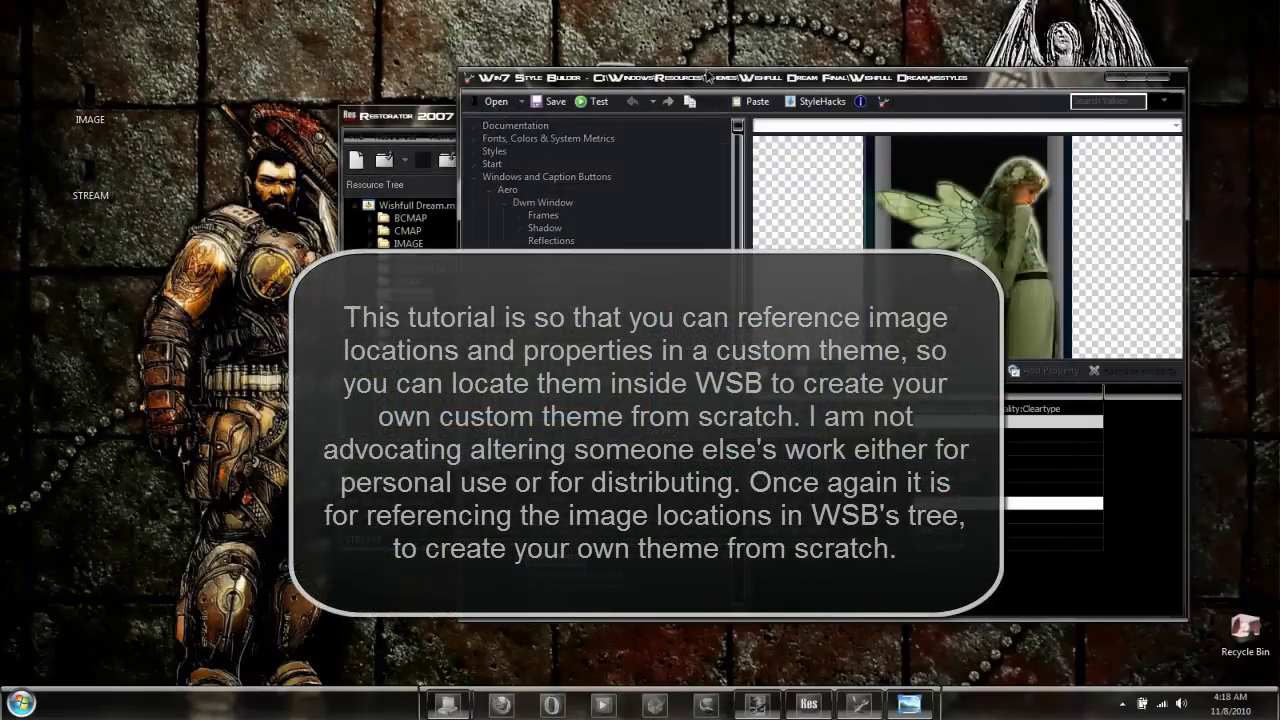
pyautogui.moveTo(705, 80); pyautogui.dragTo(648, 51)
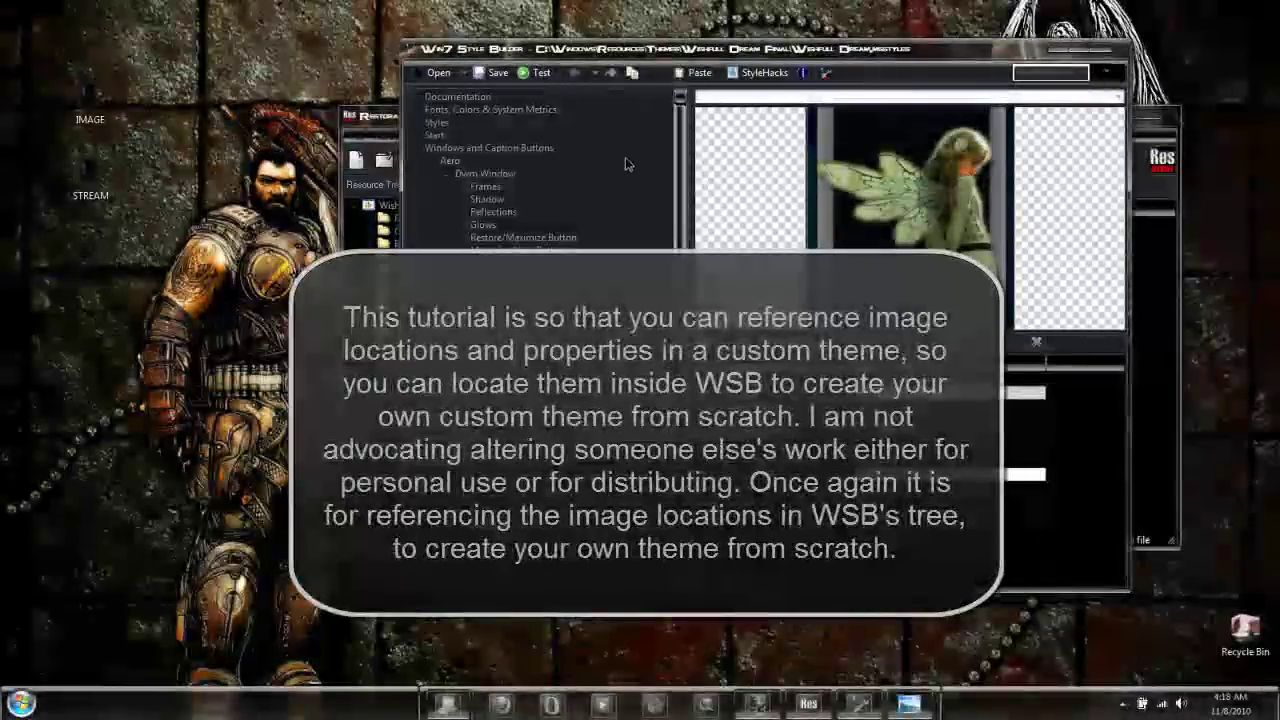